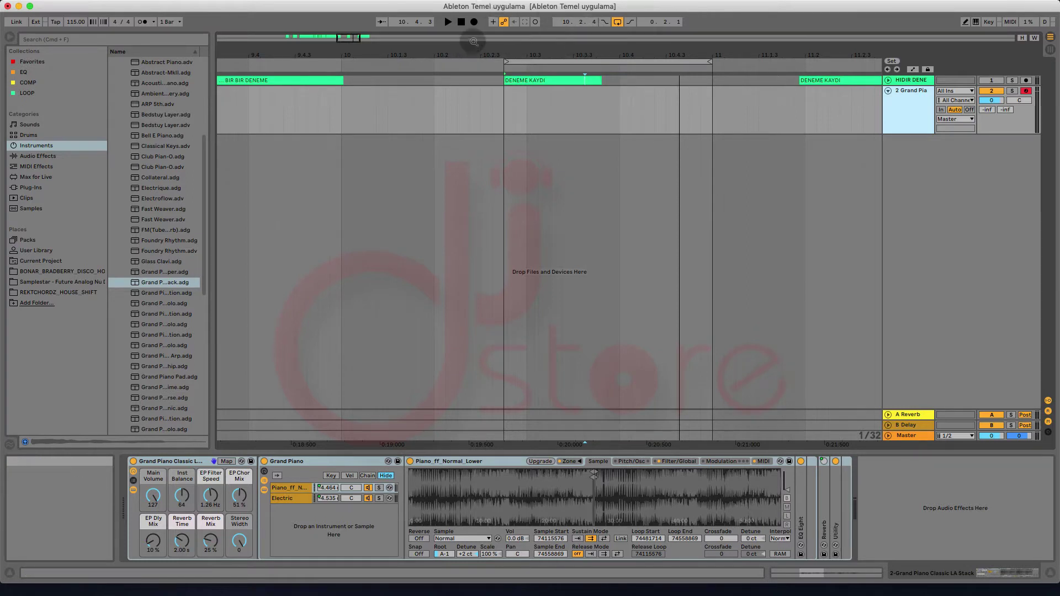
# Move the arrangement's loop region to the empty area before the vocal clips so it starts at 5.1.1
pyautogui.moveTo(468, 46); pyautogui.dragTo(468, 8)
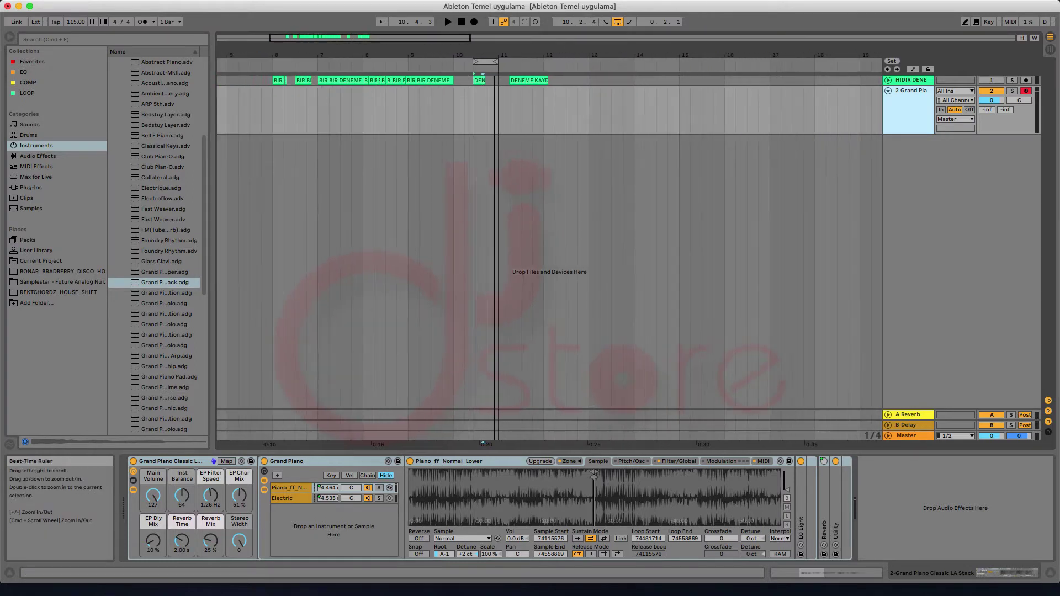
pyautogui.click(488, 61)
pyautogui.moveTo(488, 61); pyautogui.dragTo(457, 93)
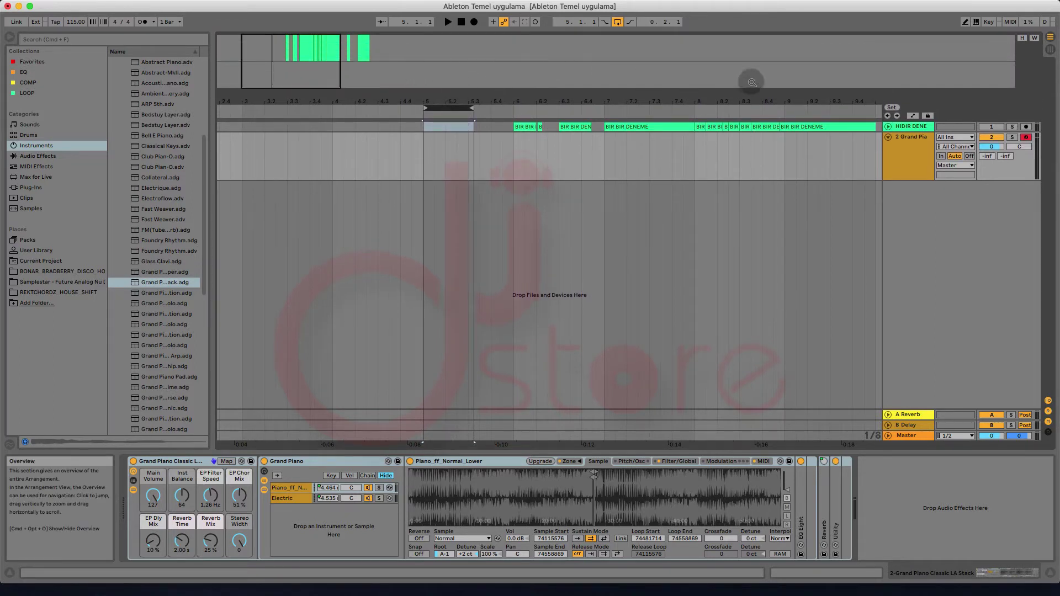
pyautogui.moveTo(450, 90); pyautogui.dragTo(449, 40)
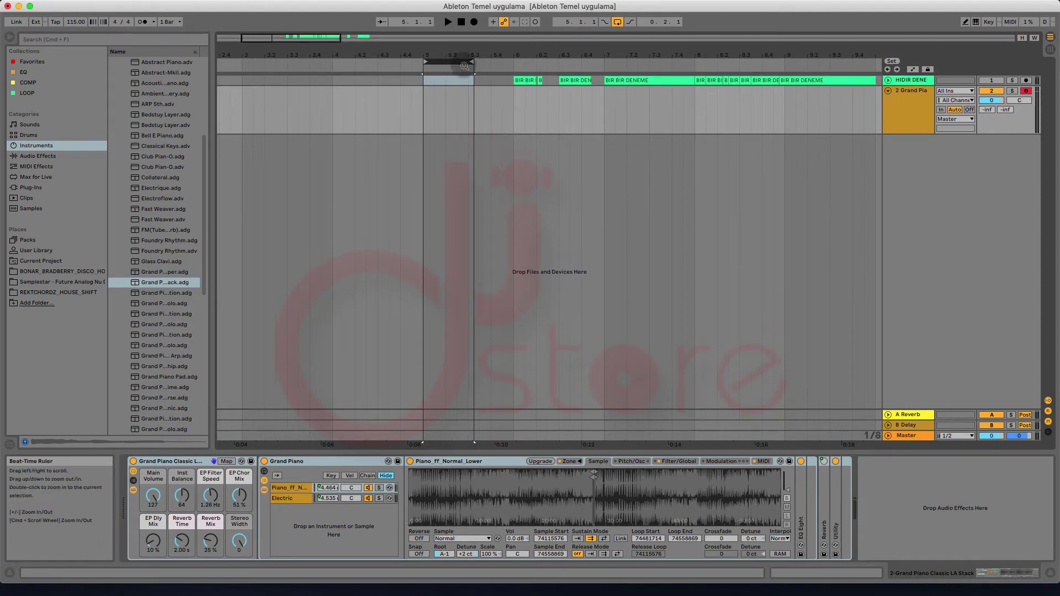
# Place the insert marker at 5.1.1 on the Grand Piano track and shorten the loop length to 0.2.0
pyautogui.click(424, 125)
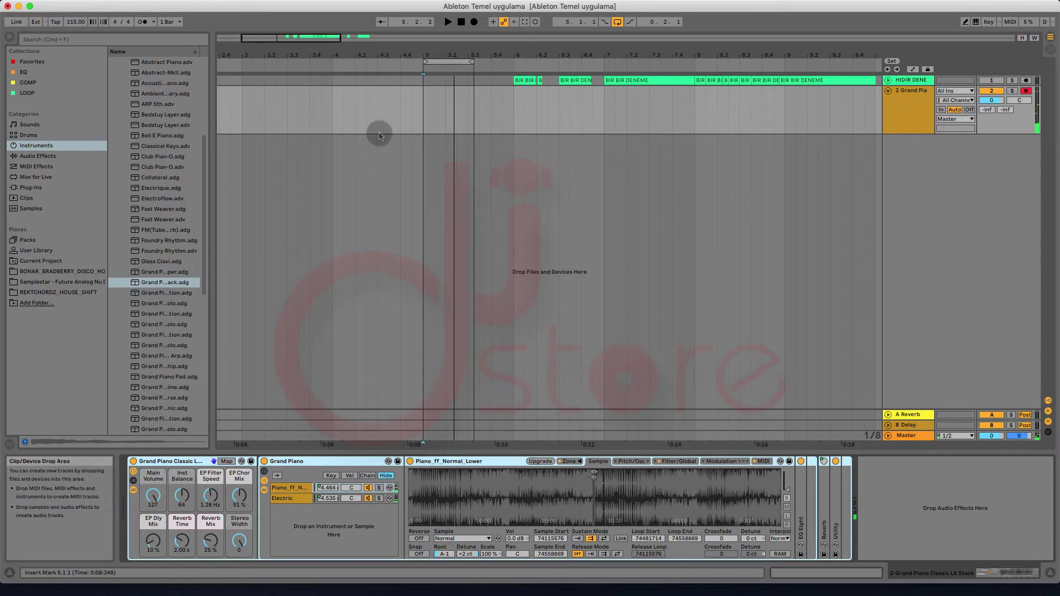
pyautogui.click(415, 124)
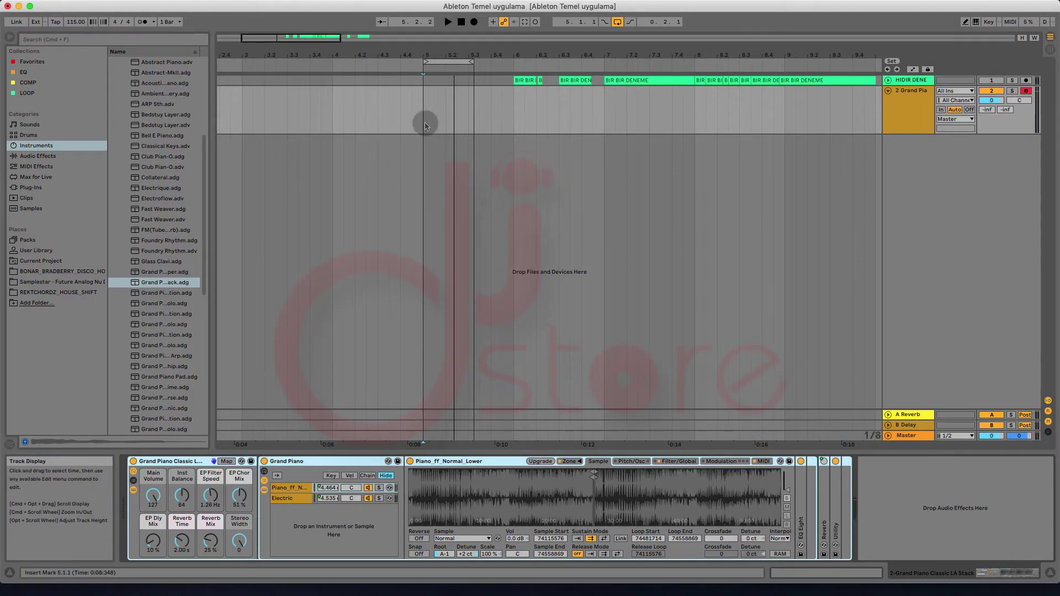
pyautogui.click(423, 126)
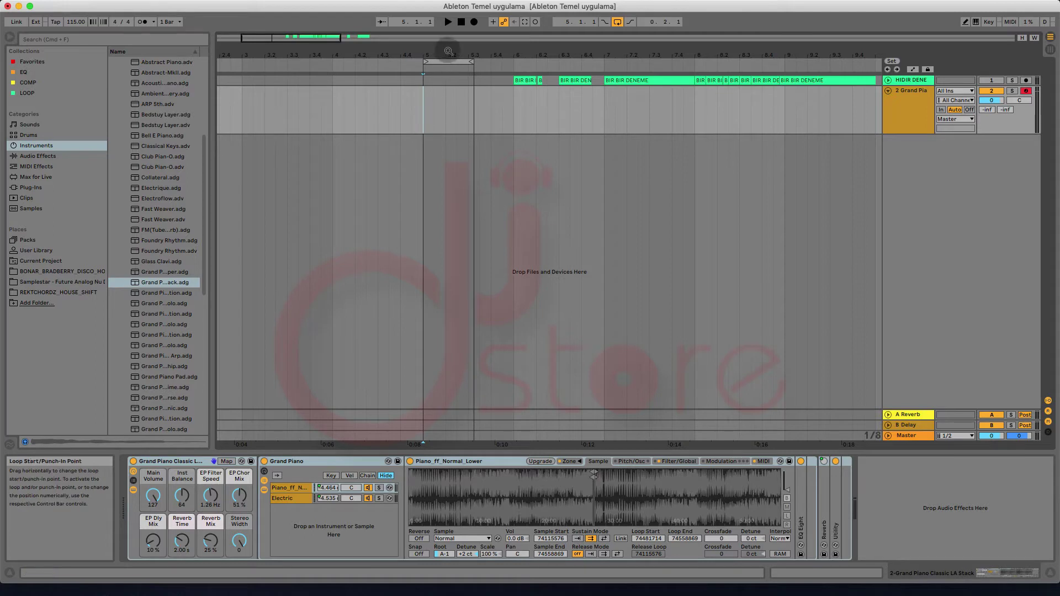
pyautogui.moveTo(447, 53); pyautogui.dragTo(447, 99)
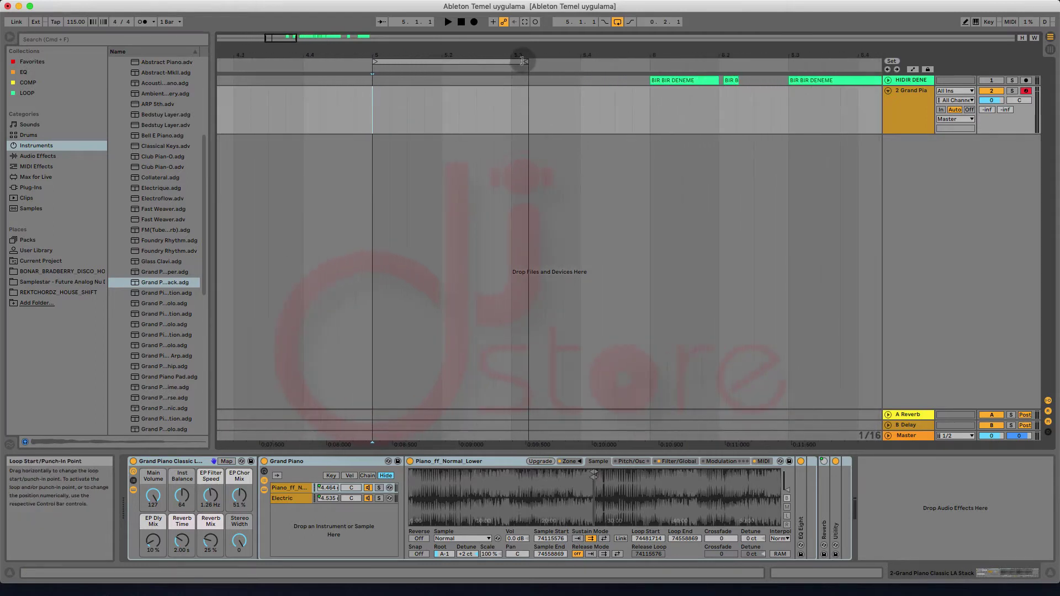
pyautogui.moveTo(525, 61)
pyautogui.mouseDown()
pyautogui.moveTo(397, 61)
pyautogui.moveTo(397, 78)
pyautogui.moveTo(397, 39)
pyautogui.moveTo(506, 64)
pyautogui.mouseUp()
# Insert an empty MIDI clip on the Grand Piano track over the time range 5.1.1 to 5.3.1
pyautogui.click(391, 118)
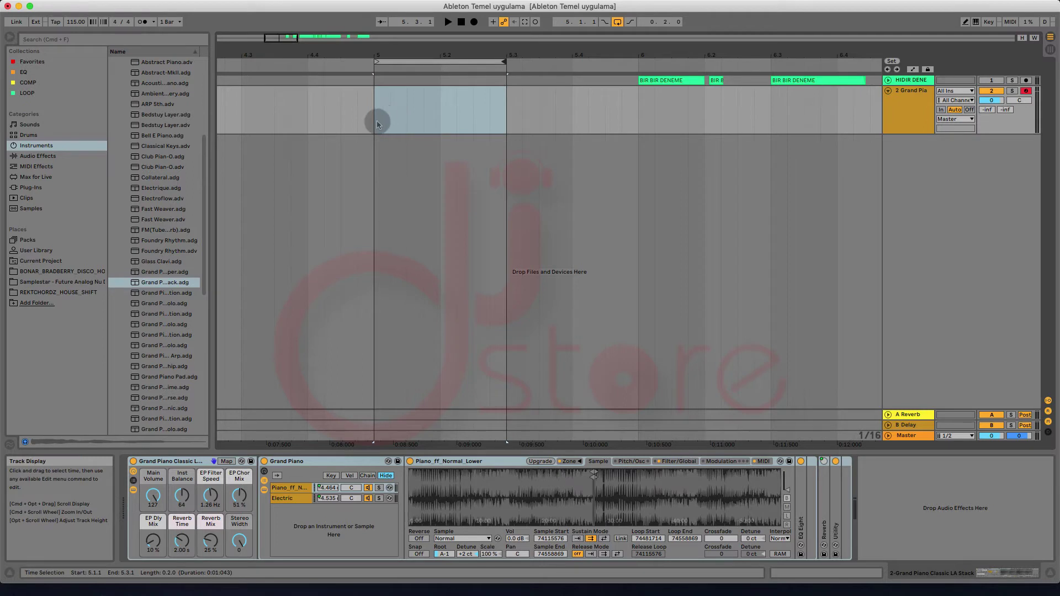
pyautogui.click(376, 126)
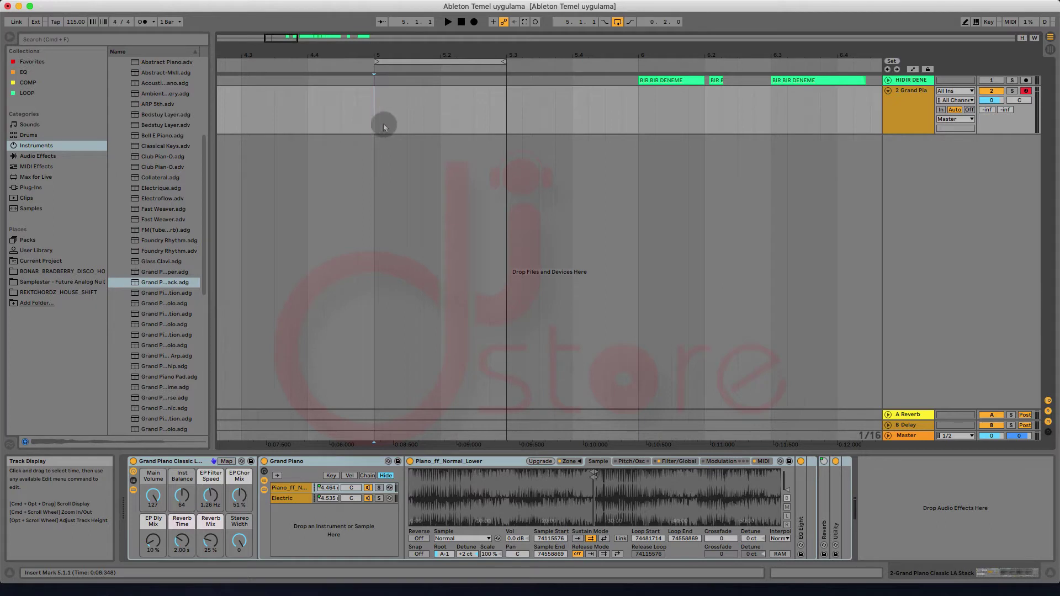
pyautogui.moveTo(439, 128); pyautogui.dragTo(506, 132)
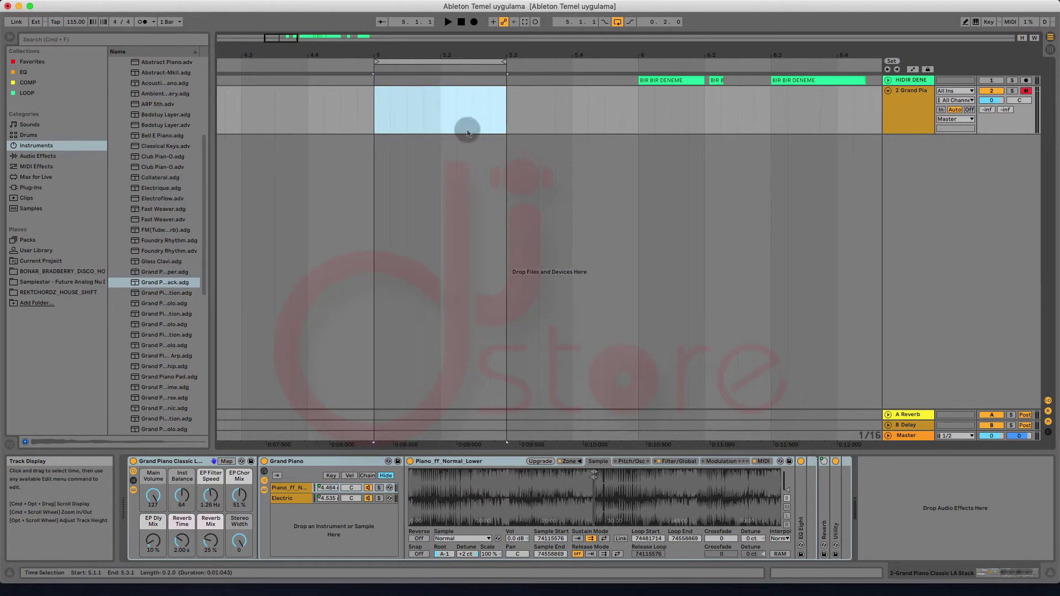
pyautogui.rightClick(429, 114)
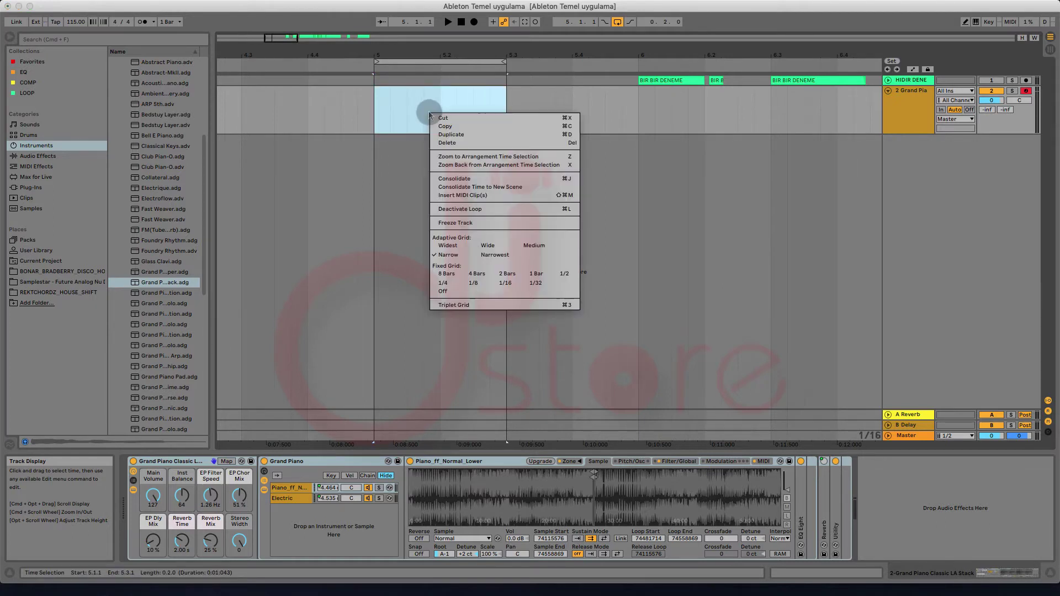
pyautogui.click(451, 195)
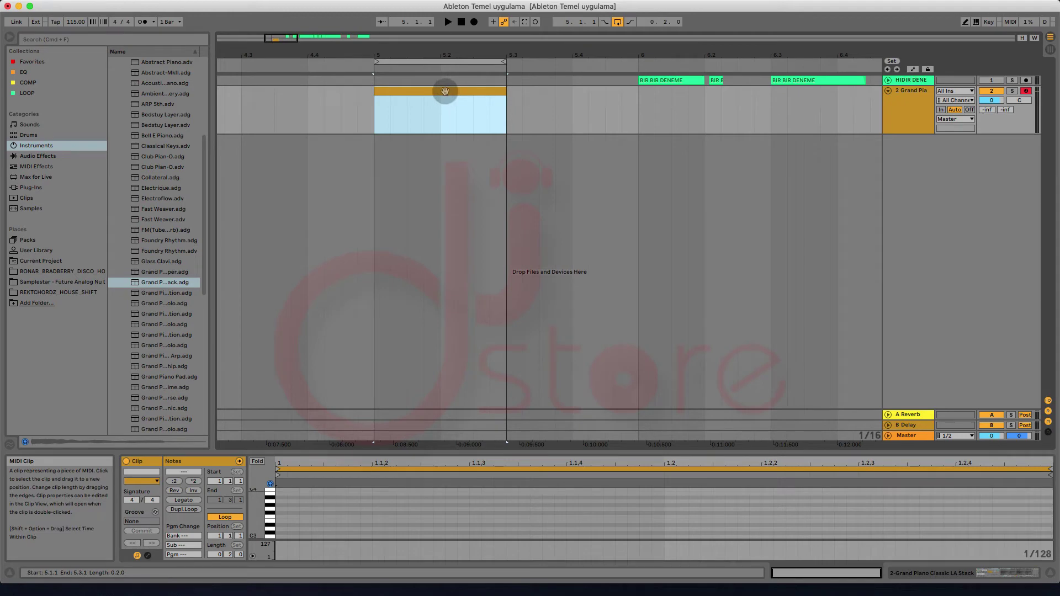
# Enlarge the MIDI note editor and create a C3 note at 1.1.1, lasting slightly less than a sixteenth
pyautogui.moveTo(433, 445); pyautogui.dragTo(436, 349)
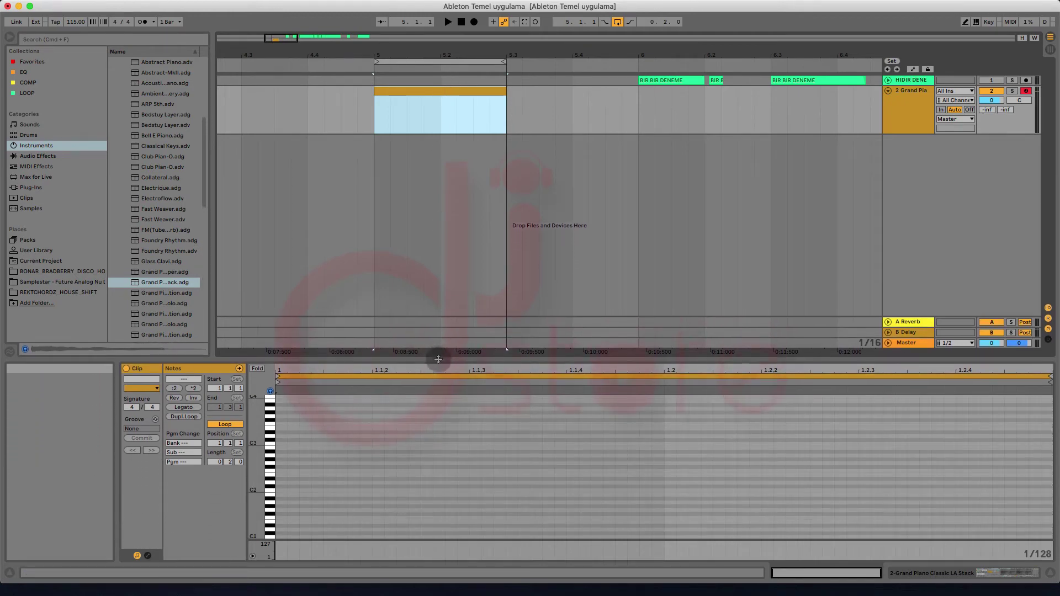
pyautogui.click(271, 484)
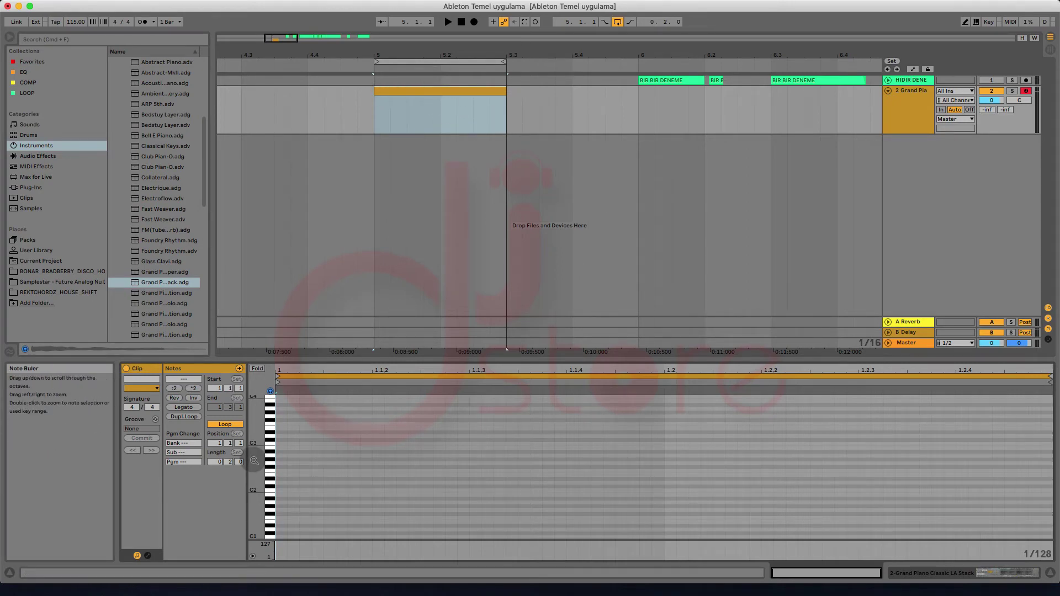
pyautogui.moveTo(255, 460); pyautogui.dragTo(266, 466)
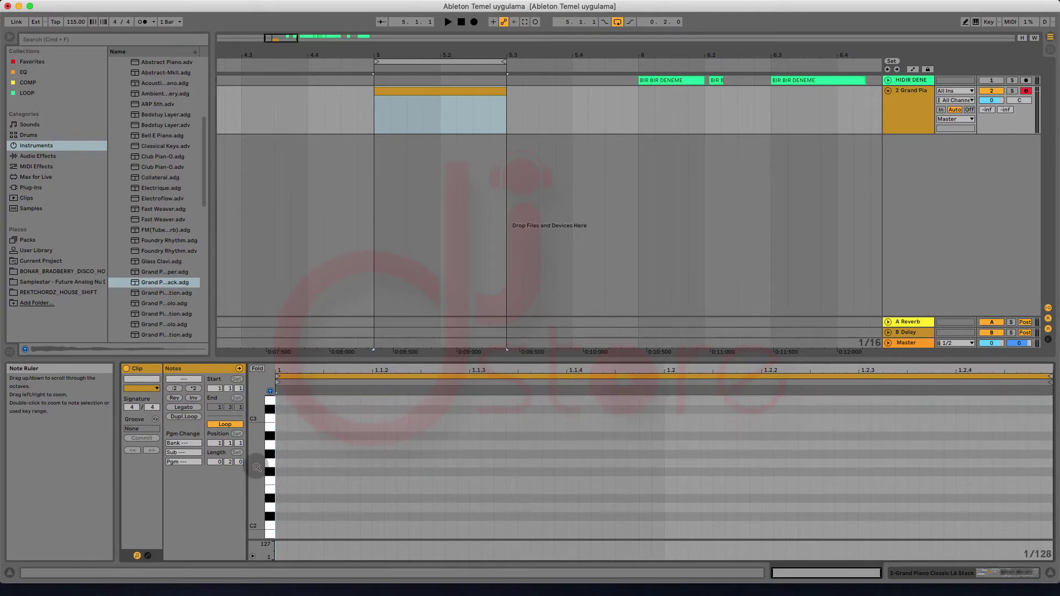
pyautogui.scroll(4, 329, 449)
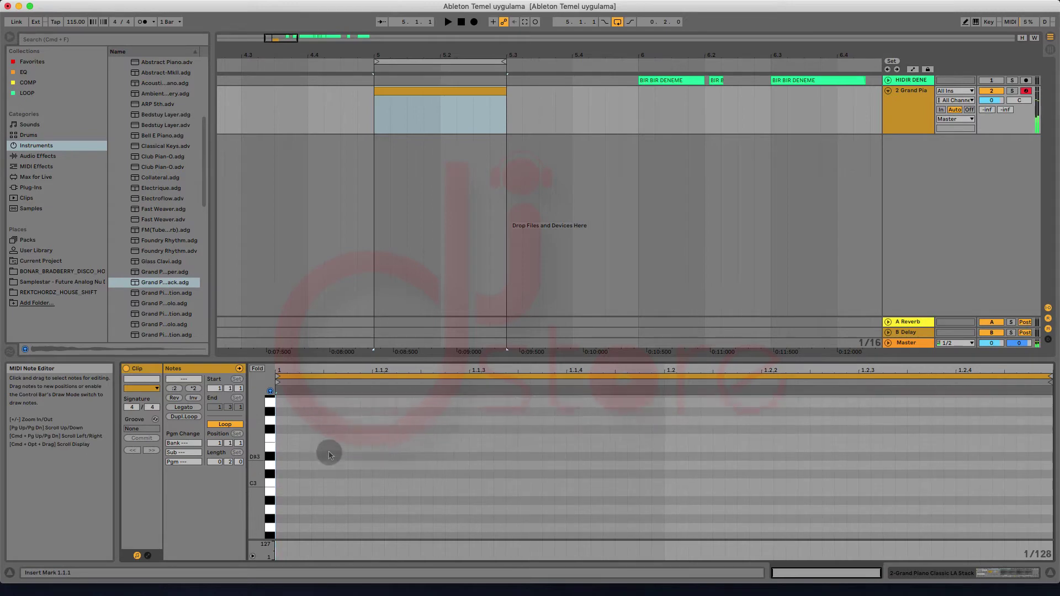
pyautogui.click(287, 493)
pyautogui.doubleClick(290, 494)
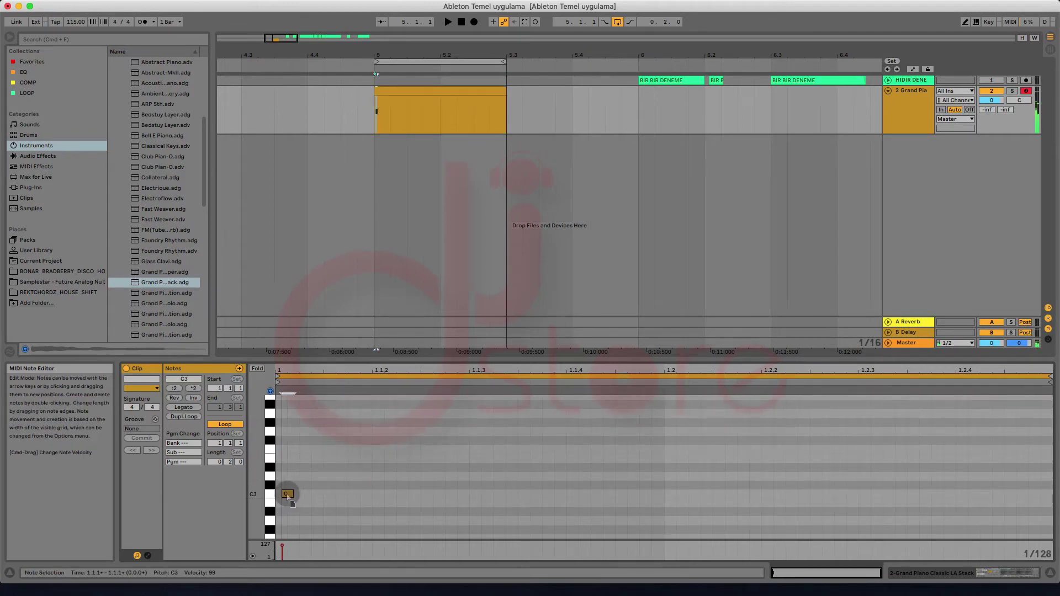
pyautogui.moveTo(283, 497)
pyautogui.mouseDown()
pyautogui.moveTo(343, 499)
pyautogui.moveTo(283, 498)
pyautogui.mouseUp()
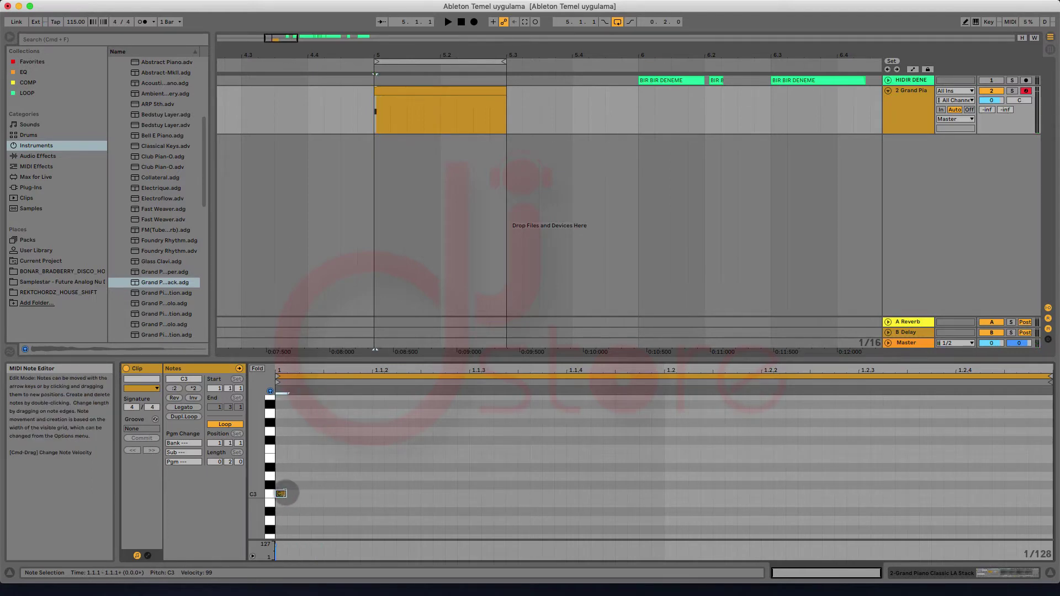
pyautogui.moveTo(286, 494); pyautogui.dragTo(369, 495)
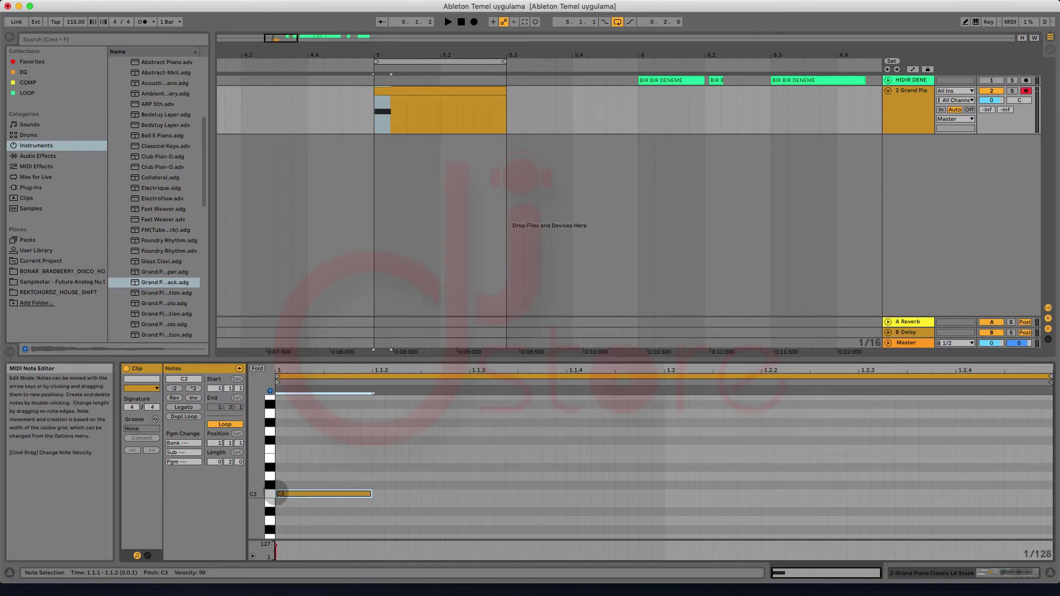
pyautogui.moveTo(279, 493)
pyautogui.mouseDown()
pyautogui.moveTo(356, 494)
pyautogui.moveTo(256, 495)
pyautogui.moveTo(254, 484)
pyautogui.moveTo(274, 484)
pyautogui.mouseUp()
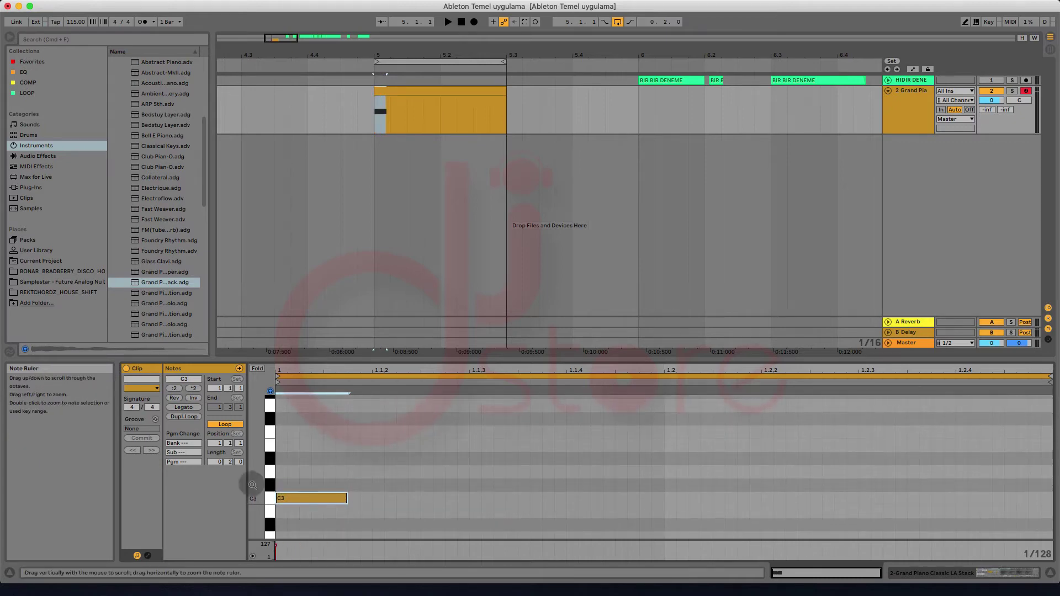
# Start looped playback and add an E3 note at 1.1.4 with a length of one sixteenth (0.0.1)
pyautogui.press('space')
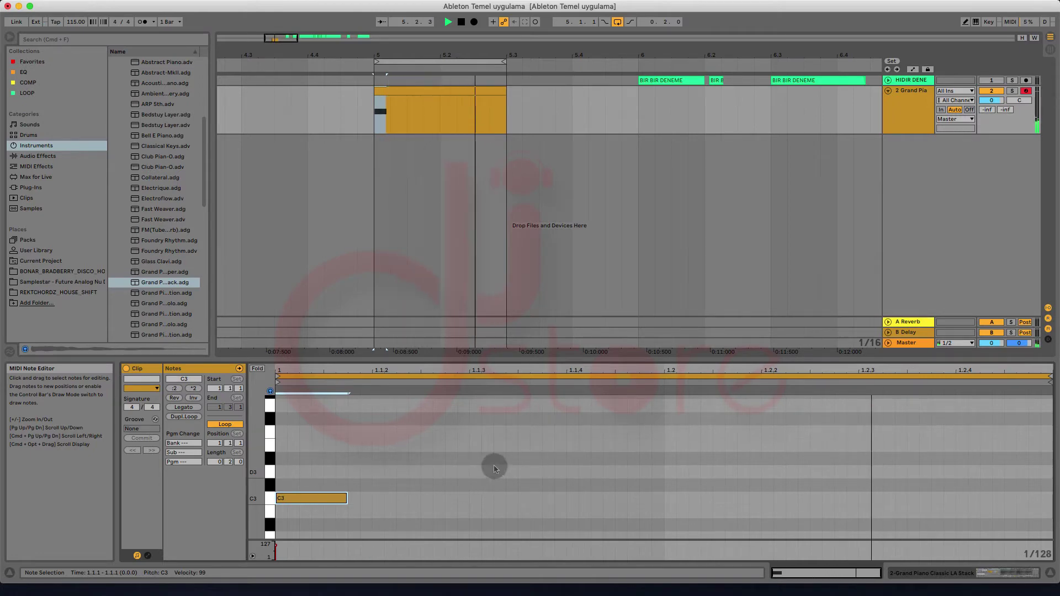
pyautogui.doubleClick(474, 446)
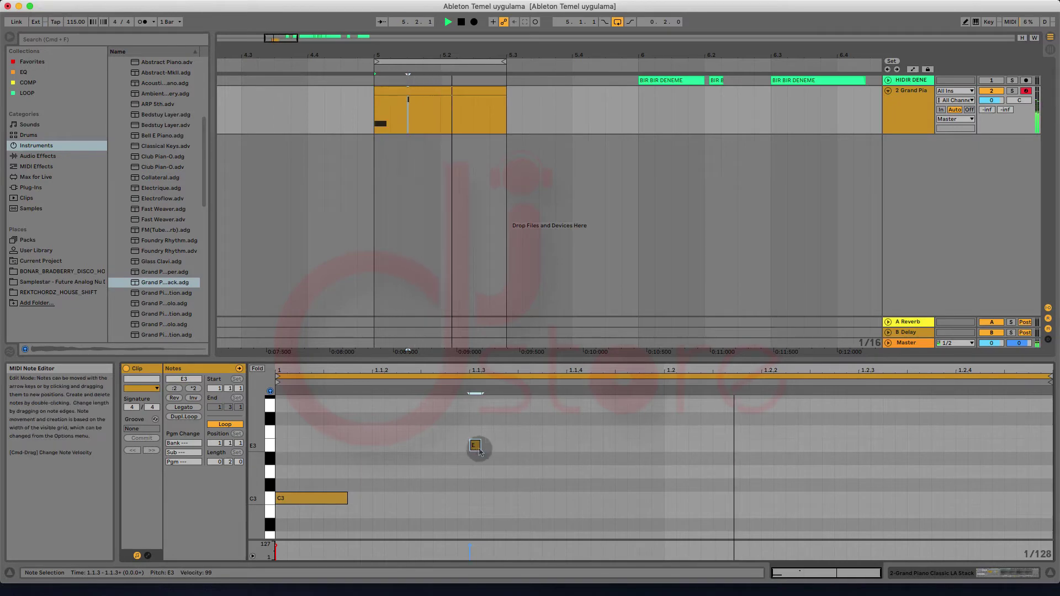
pyautogui.moveTo(479, 446); pyautogui.dragTo(598, 444)
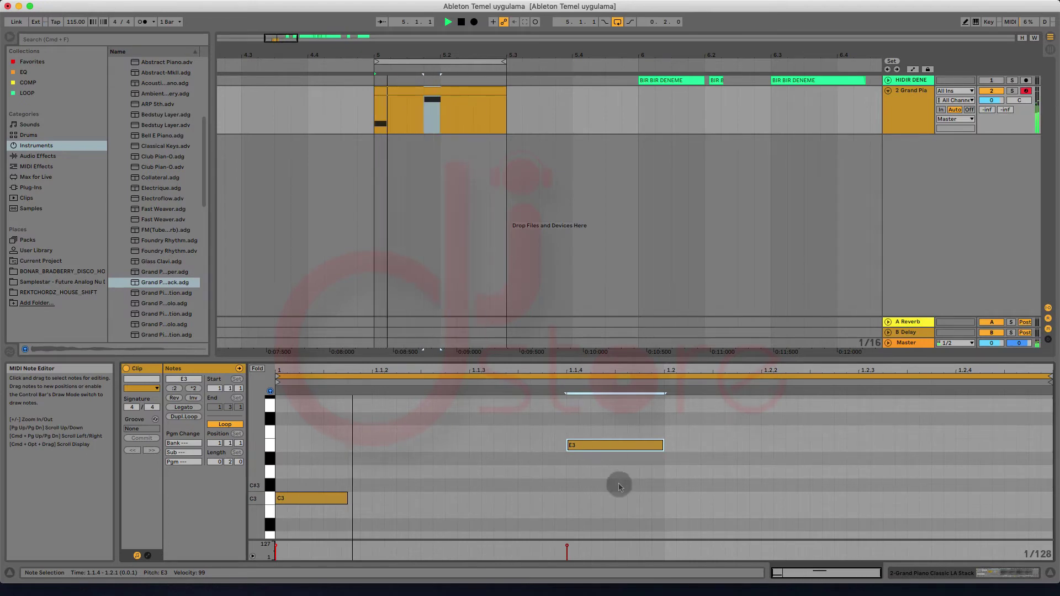
# Add a short C3 note at 1.2.3 and lengthen it to a little over a third of a sixteenth
pyautogui.doubleClick(865, 498)
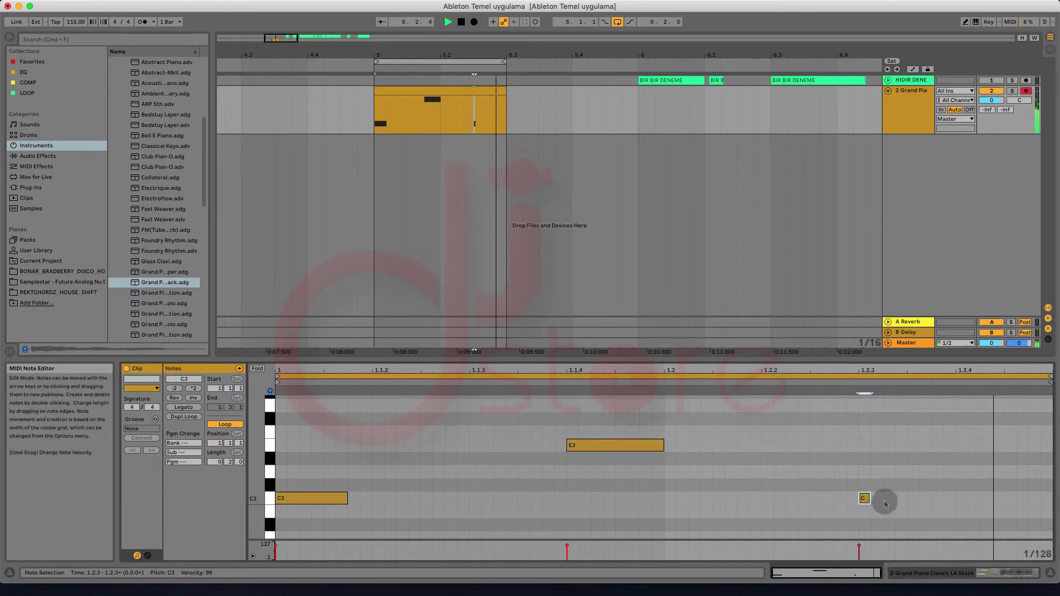
pyautogui.moveTo(870, 500); pyautogui.dragTo(901, 498)
pyautogui.click(833, 449)
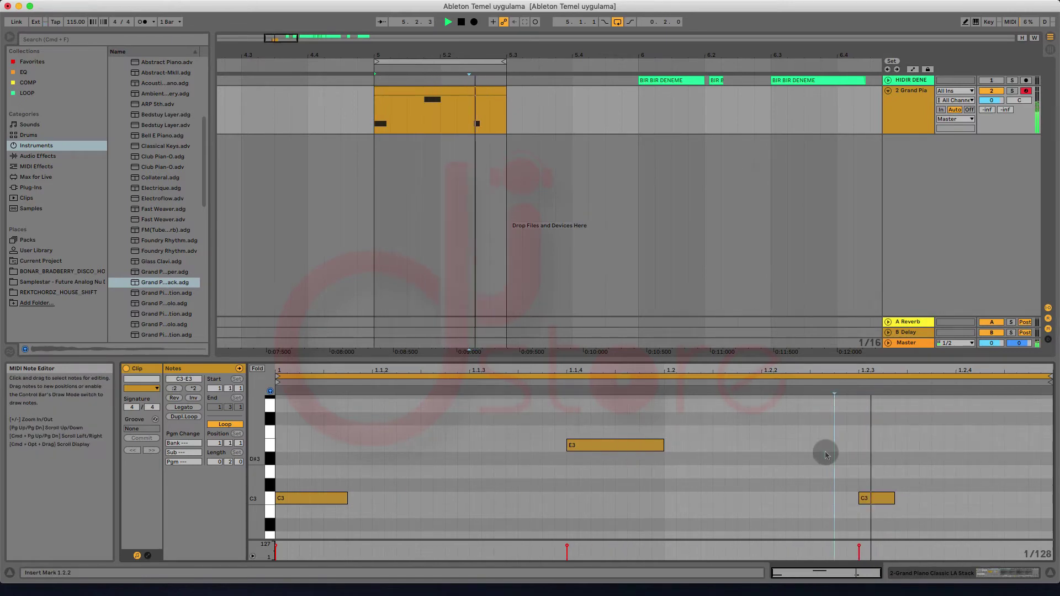
# Copy the short C3 note at 1.2.3 to pitch D3 at position 1.2.4
pyautogui.doubleClick(910, 472)
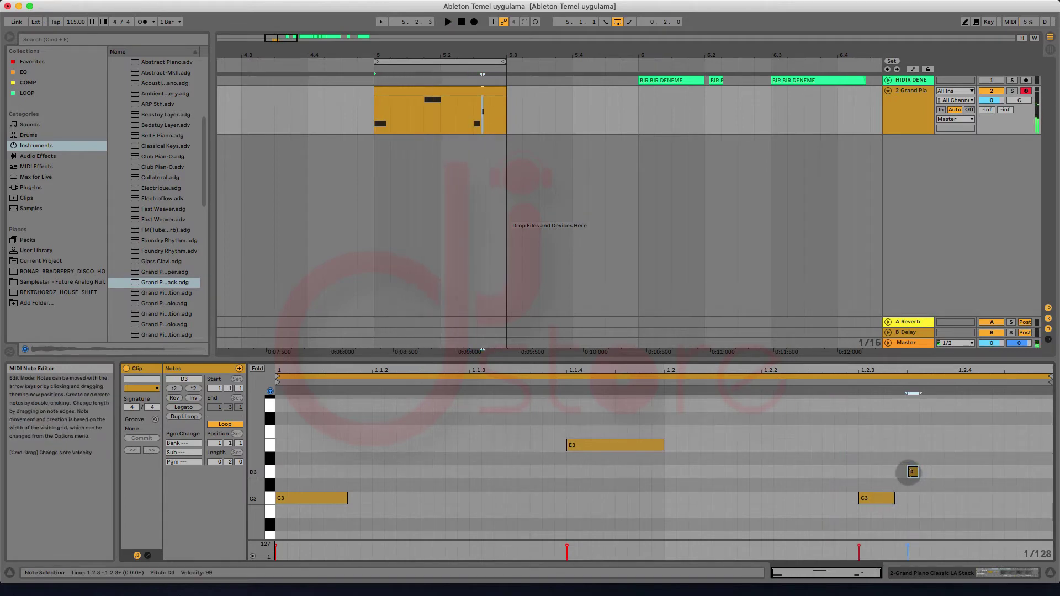
pyautogui.doubleClick(912, 472)
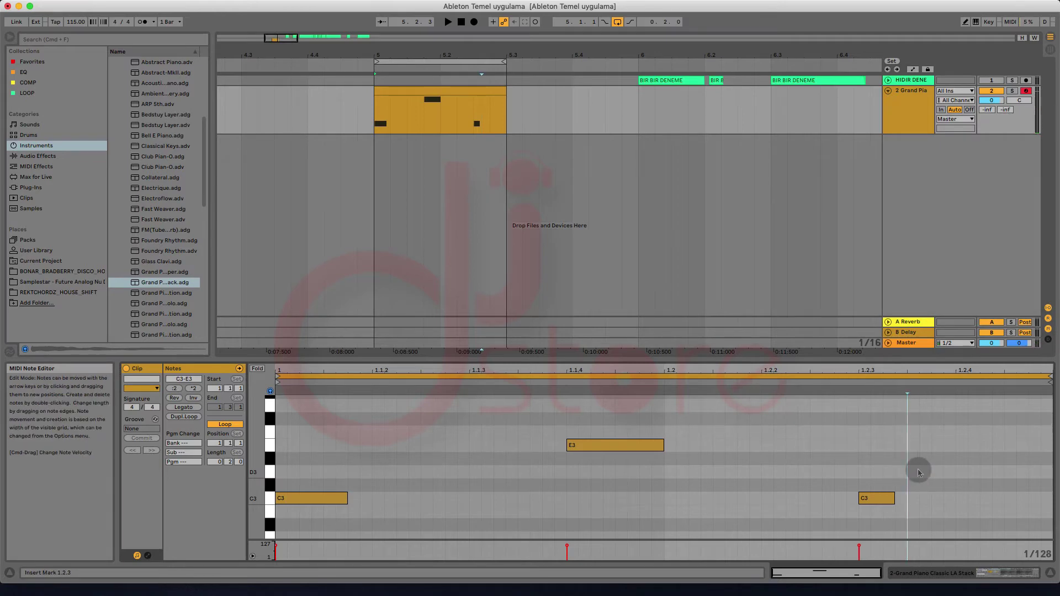
pyautogui.click(880, 498)
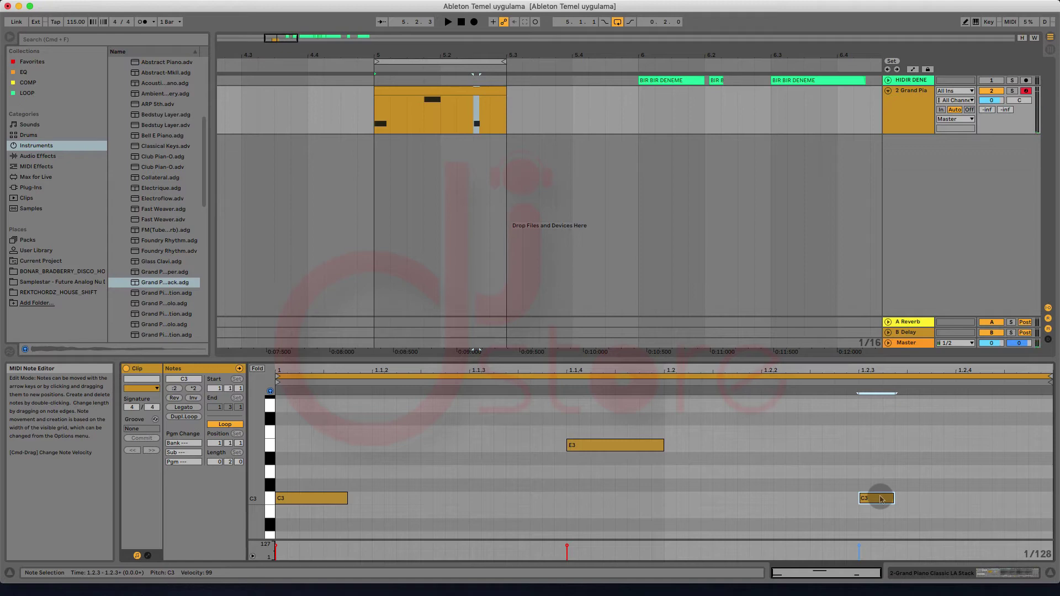
pyautogui.moveTo(881, 499); pyautogui.dragTo(983, 473)
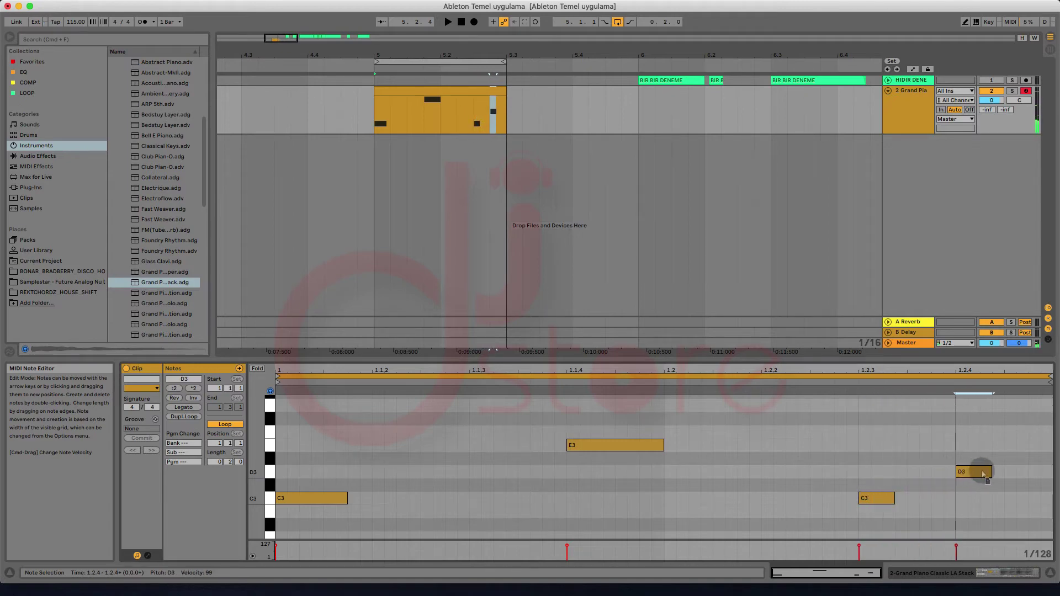
pyautogui.click(932, 506)
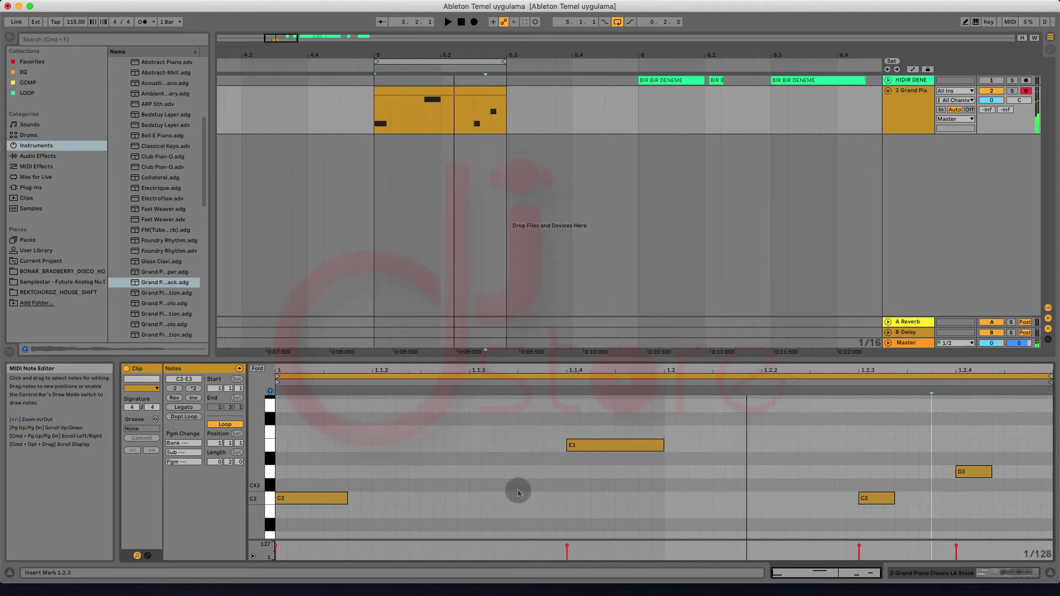
# Enlarge the velocity lane and set the velocities of the E3 note to 84 and the C3 note at 1.2.3 to 53
pyautogui.click(592, 445)
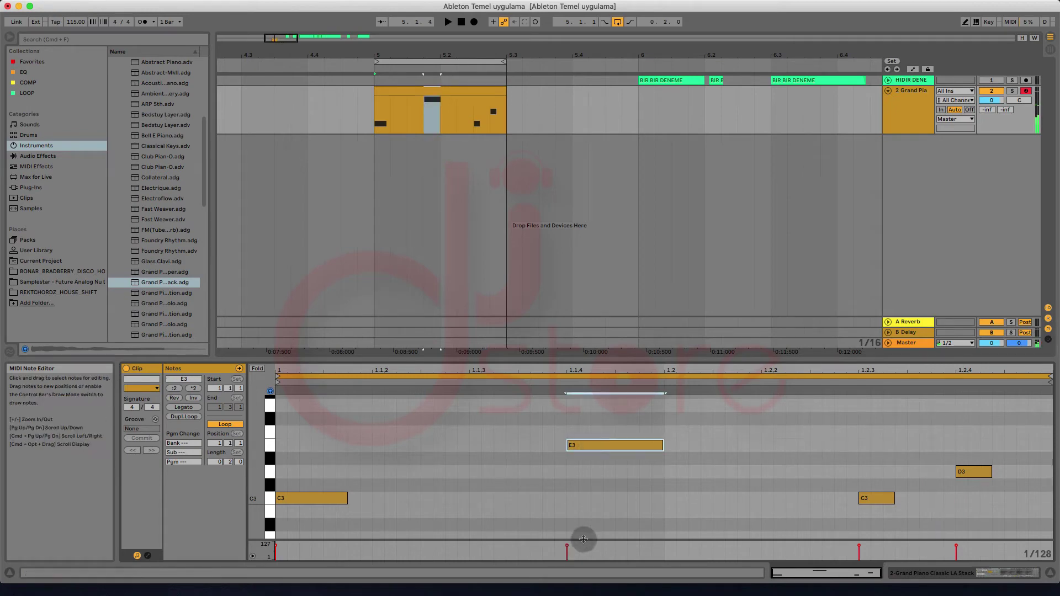
pyautogui.moveTo(584, 540); pyautogui.dragTo(587, 514)
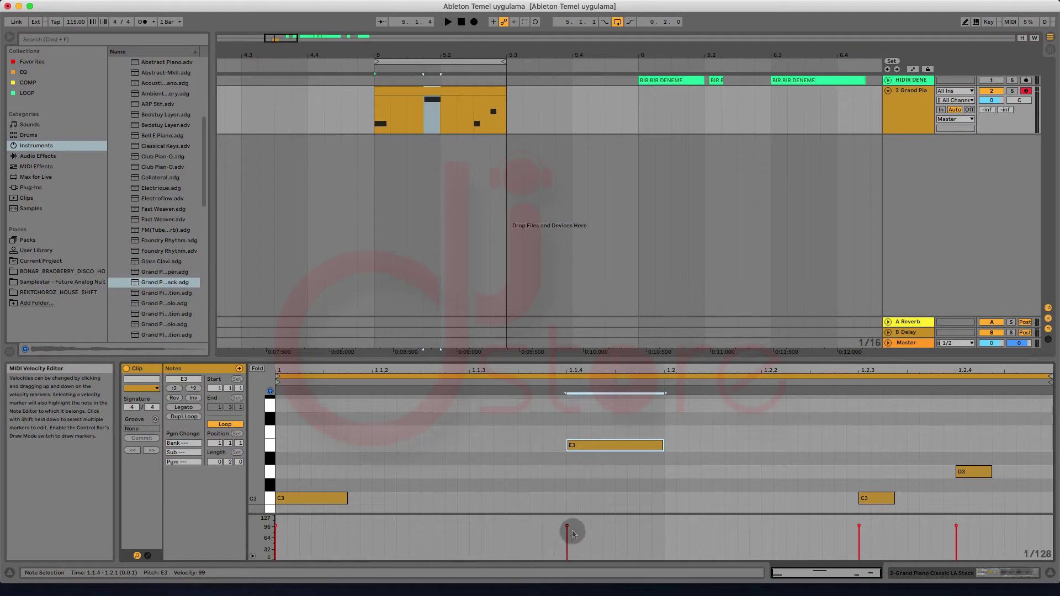
pyautogui.click(276, 527)
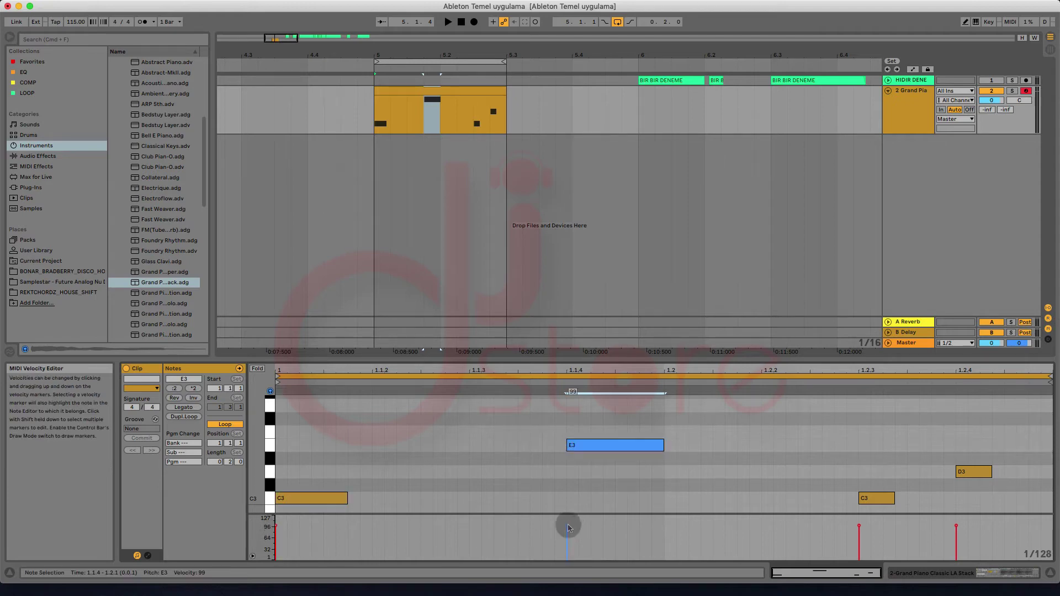
pyautogui.moveTo(568, 527); pyautogui.dragTo(569, 531)
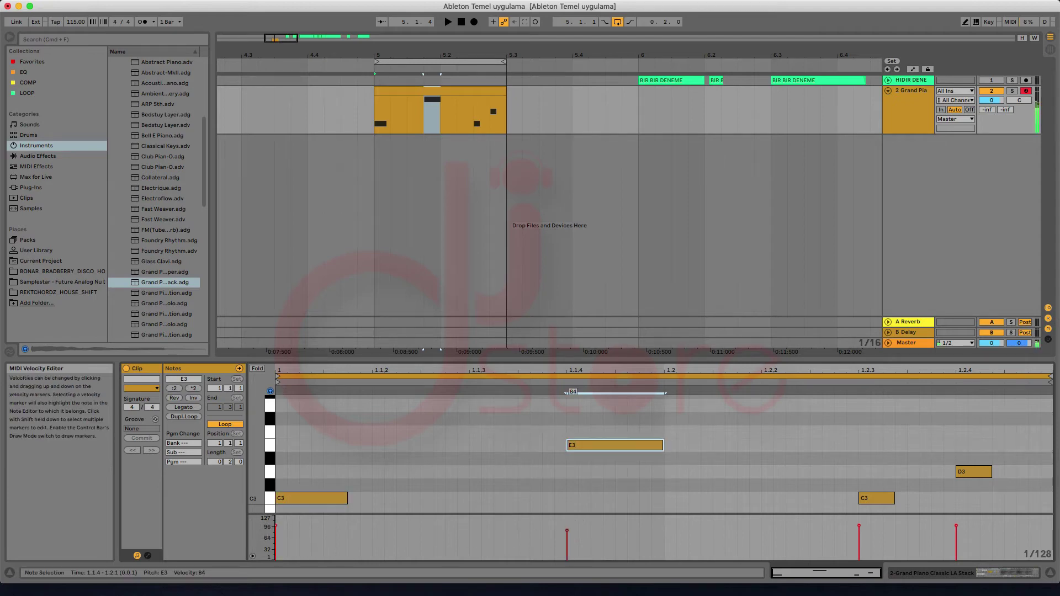
pyautogui.click(858, 526)
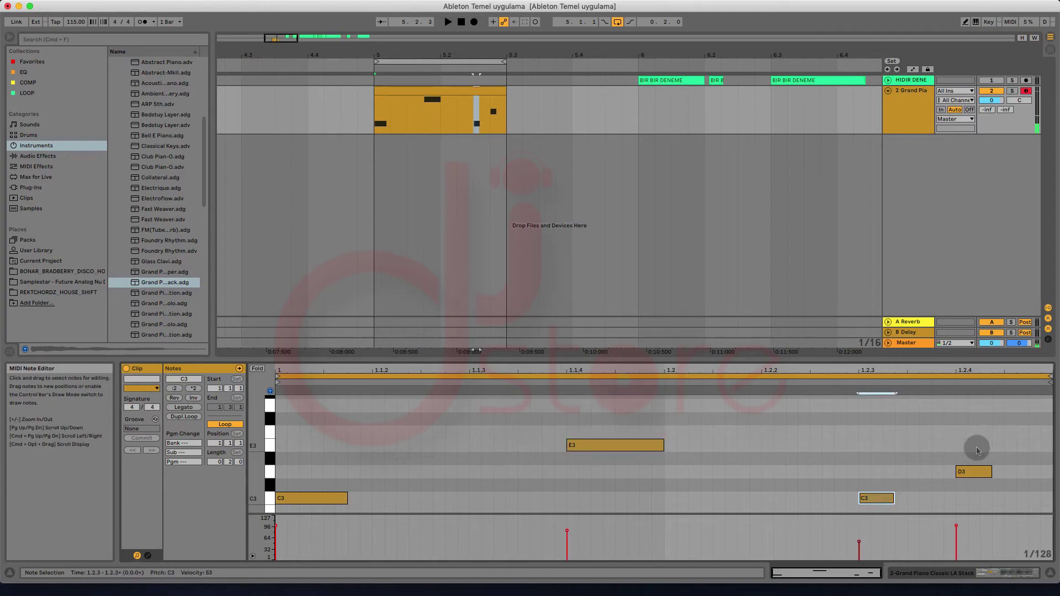
# Play the looped piano melody to check its feel and stop playback
pyautogui.click(774, 437)
pyautogui.press('space')
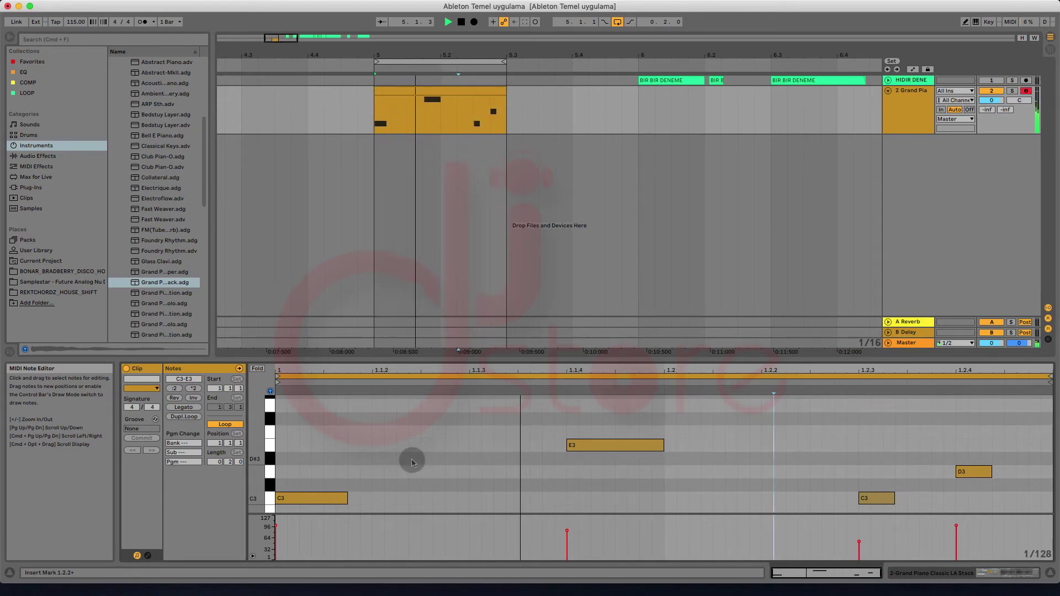
pyautogui.press('space')
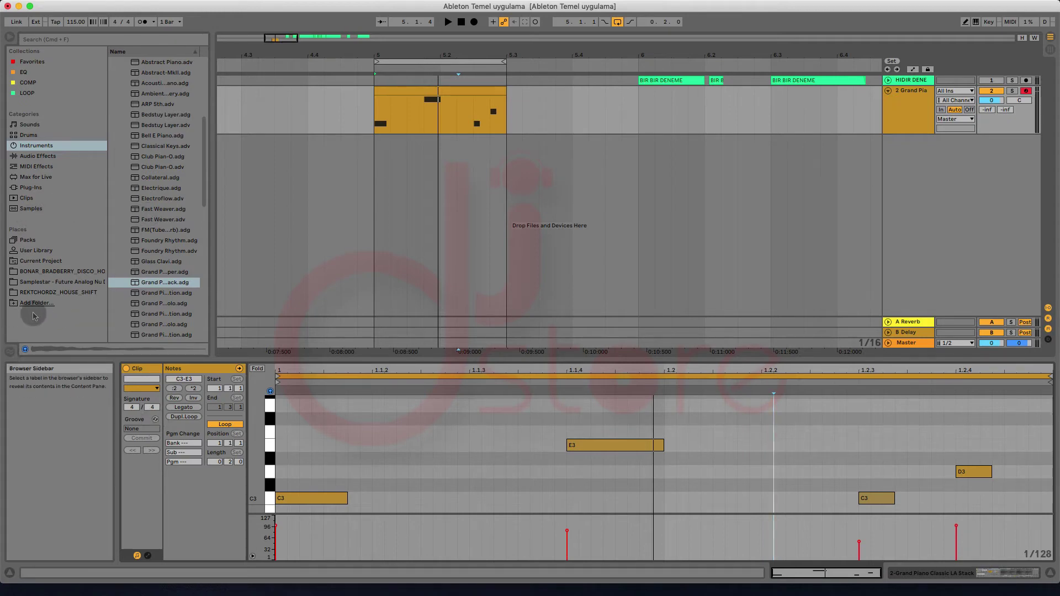
# Apply the MPC 8 Swing-60 groove from the Swing and Groove library to the piano clip and show it in the Groove Pool
pyautogui.click(155, 420)
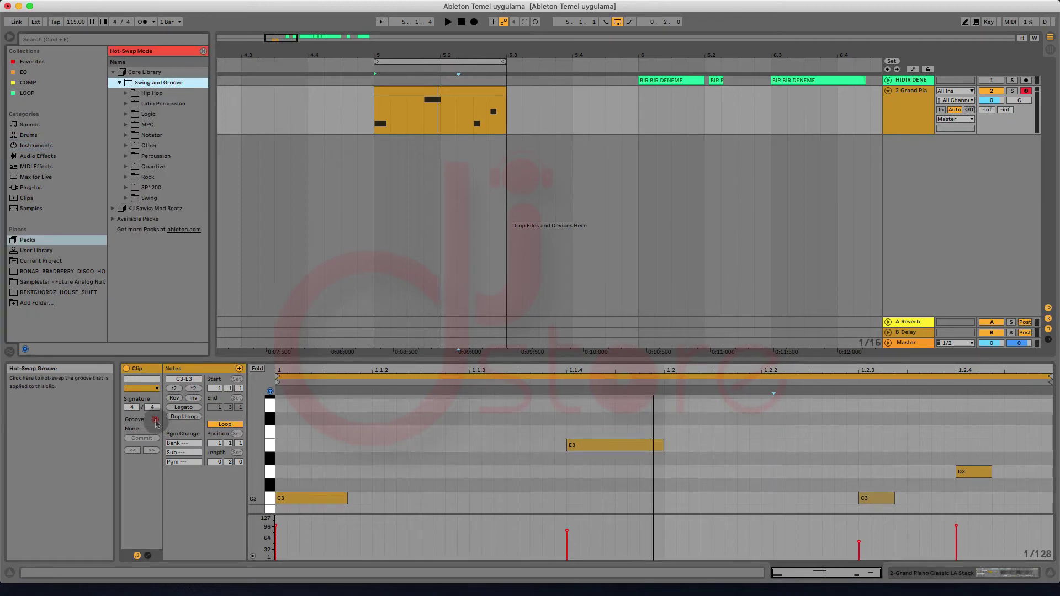
pyautogui.click(127, 124)
pyautogui.scroll(-2, 183, 241)
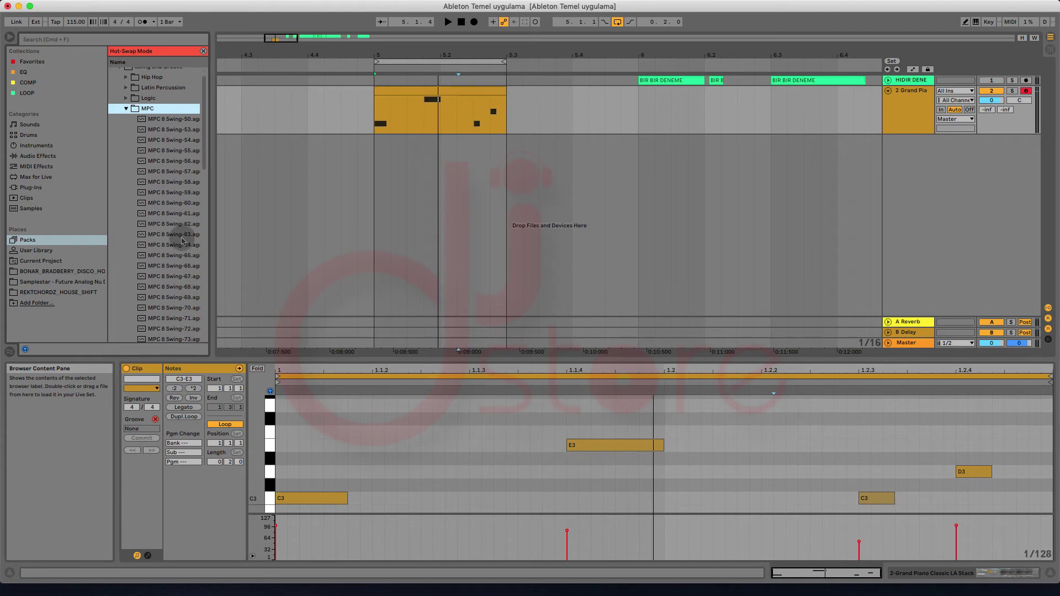
pyautogui.doubleClick(173, 204)
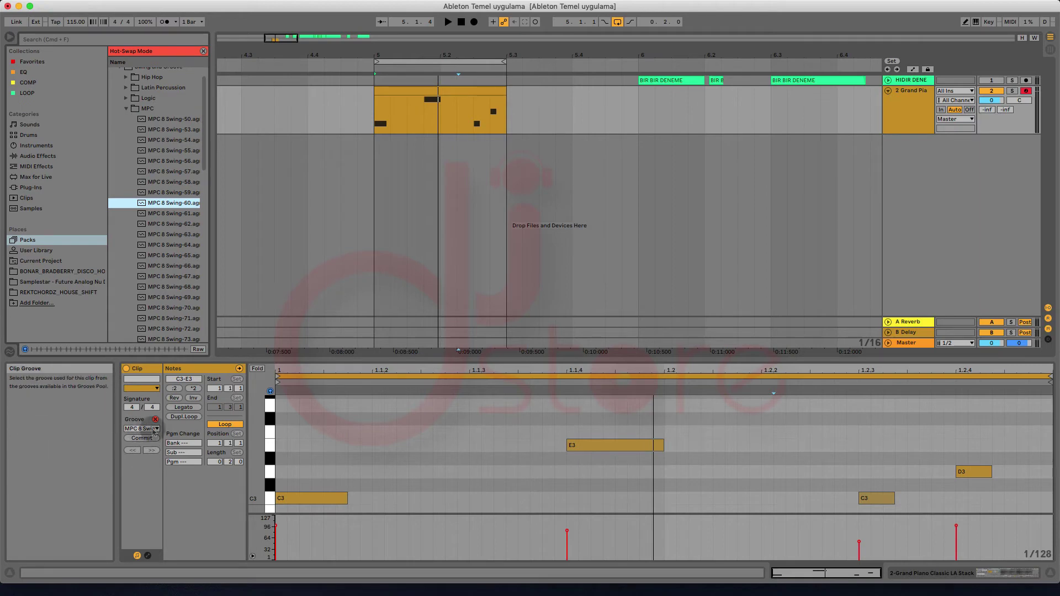
pyautogui.click(11, 353)
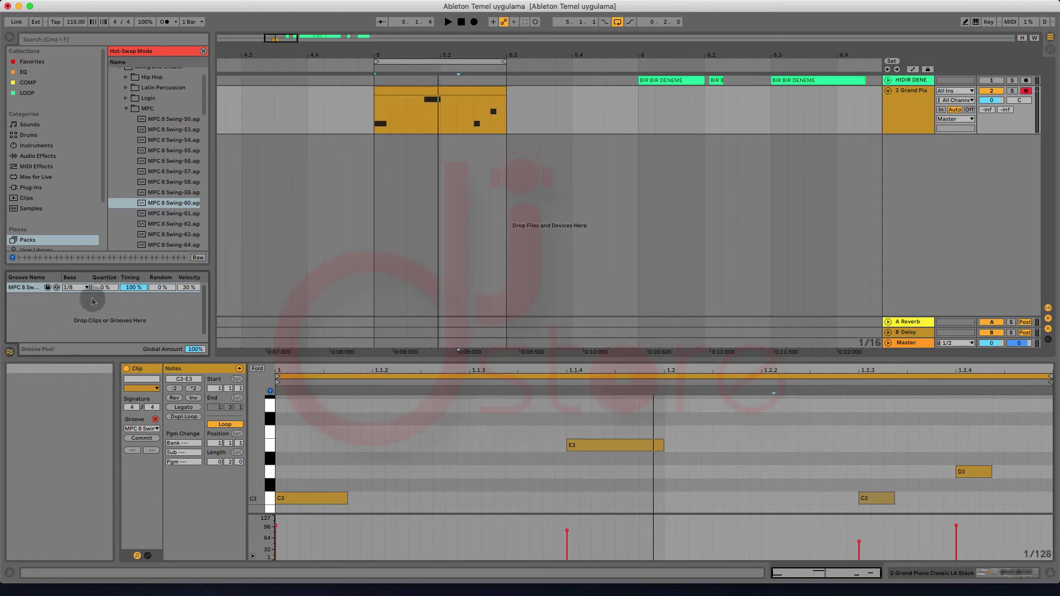
pyautogui.click(35, 287)
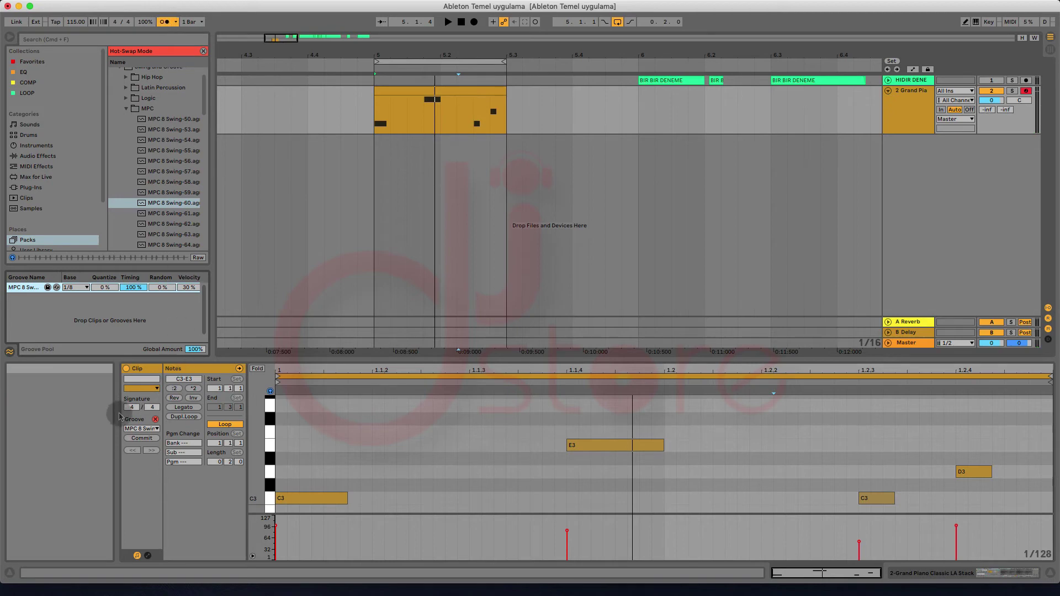
# Set the piano clip's groove to None and play the loop without swing
pyautogui.click(141, 429)
pyautogui.click(133, 437)
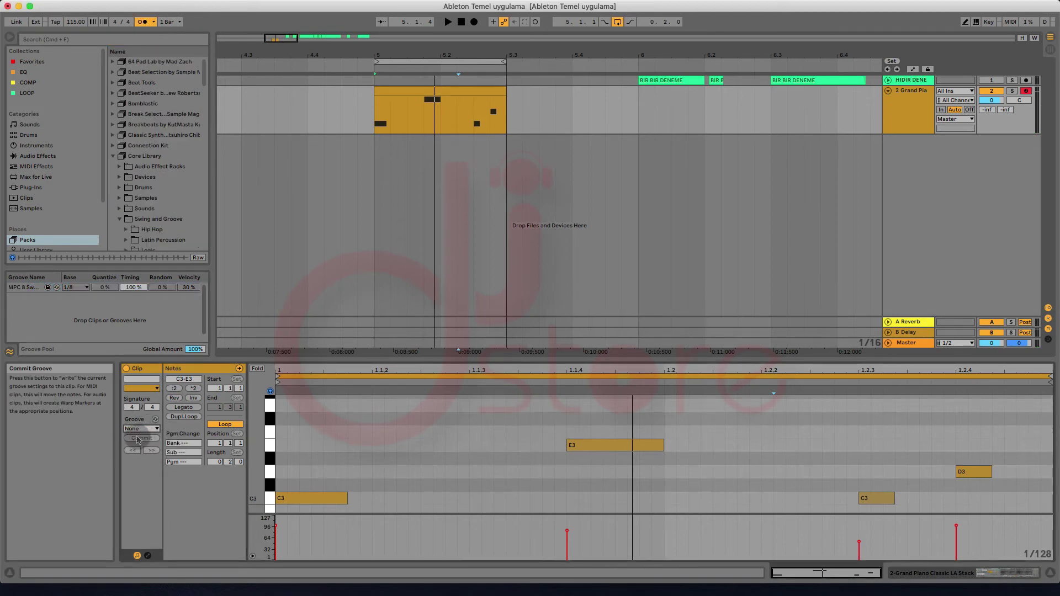
pyautogui.press('space')
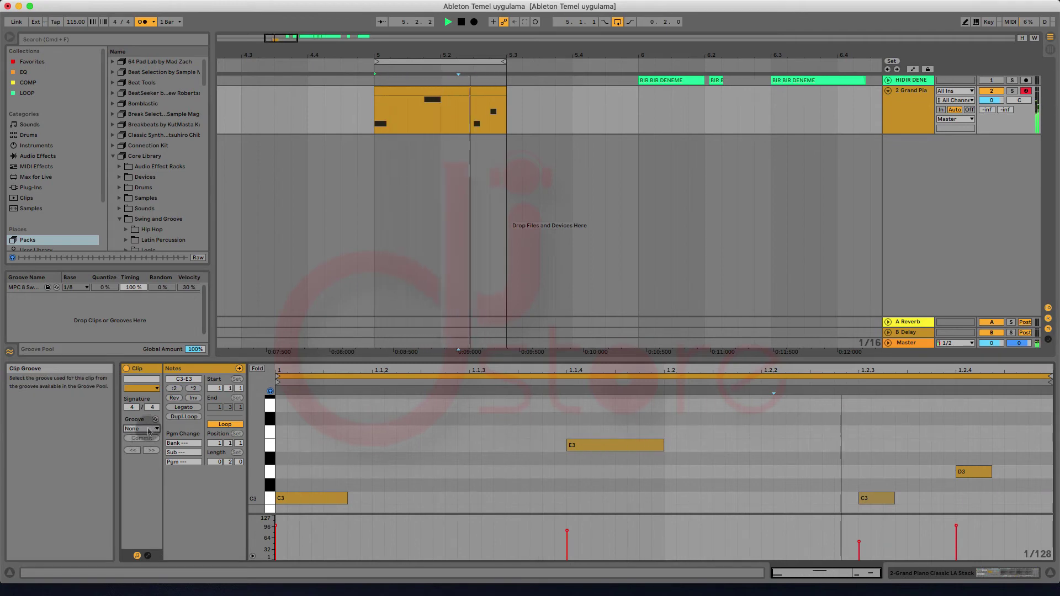
# Reassign the MPC 8 Swing-60 groove to the piano clip and try a reduced Timing amount before returning it to 100 %
pyautogui.click(150, 431)
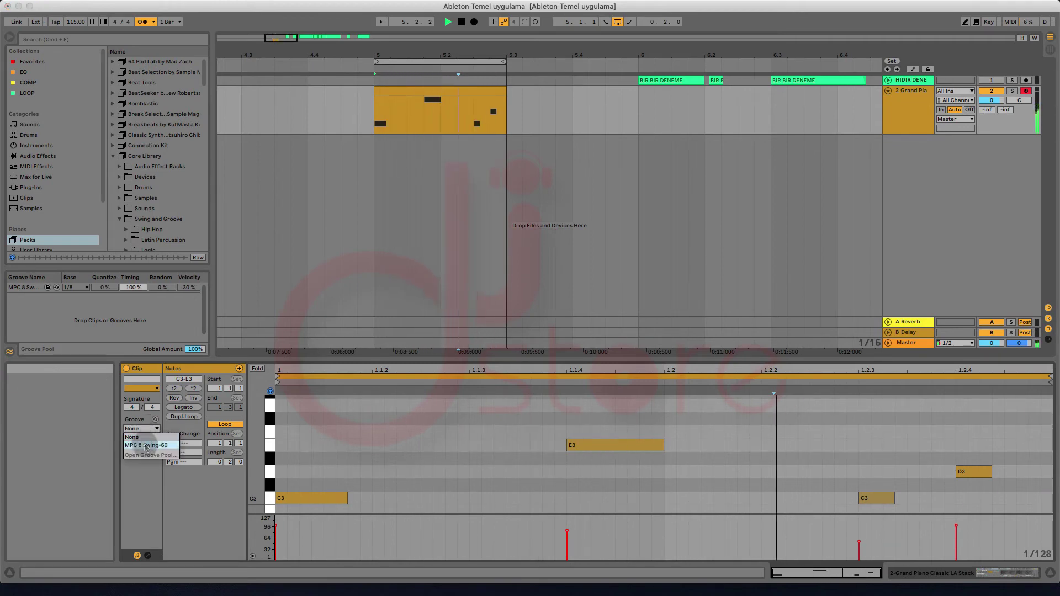
pyautogui.click(144, 443)
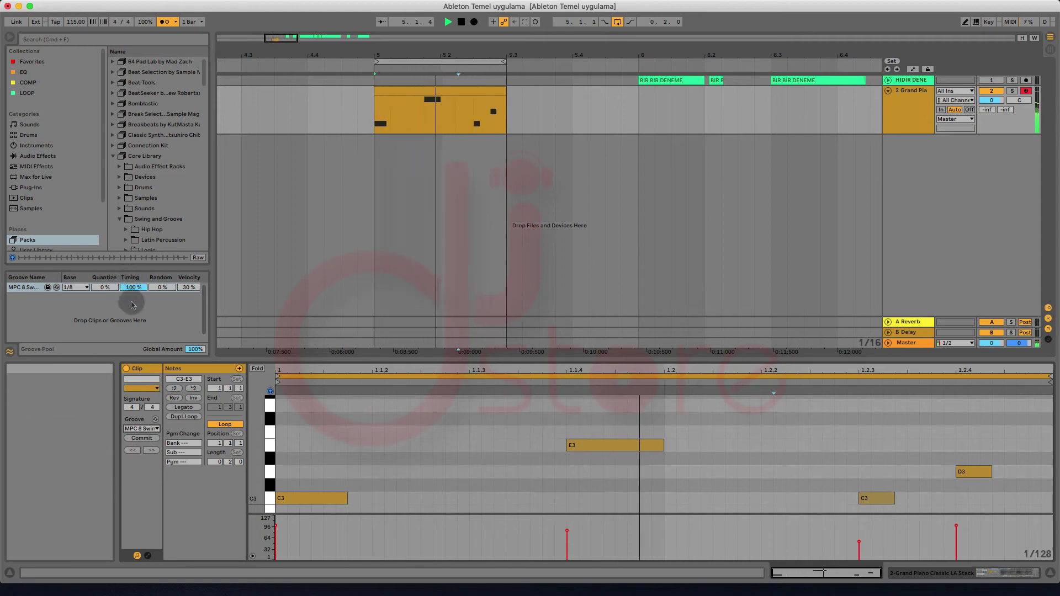
pyautogui.moveTo(135, 289); pyautogui.dragTo(134, 324)
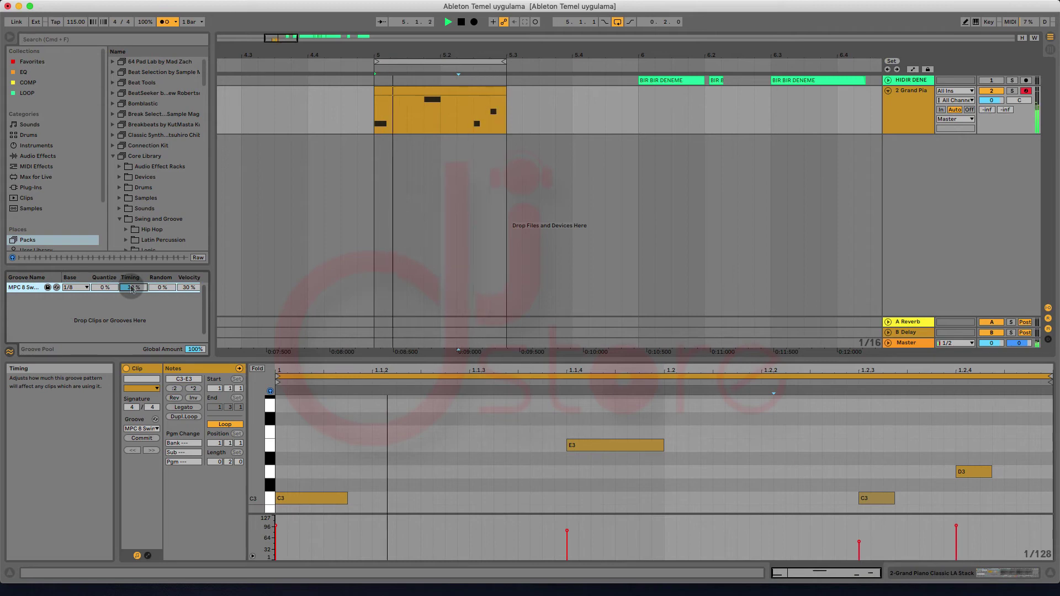
pyautogui.moveTo(132, 288); pyautogui.dragTo(132, 253)
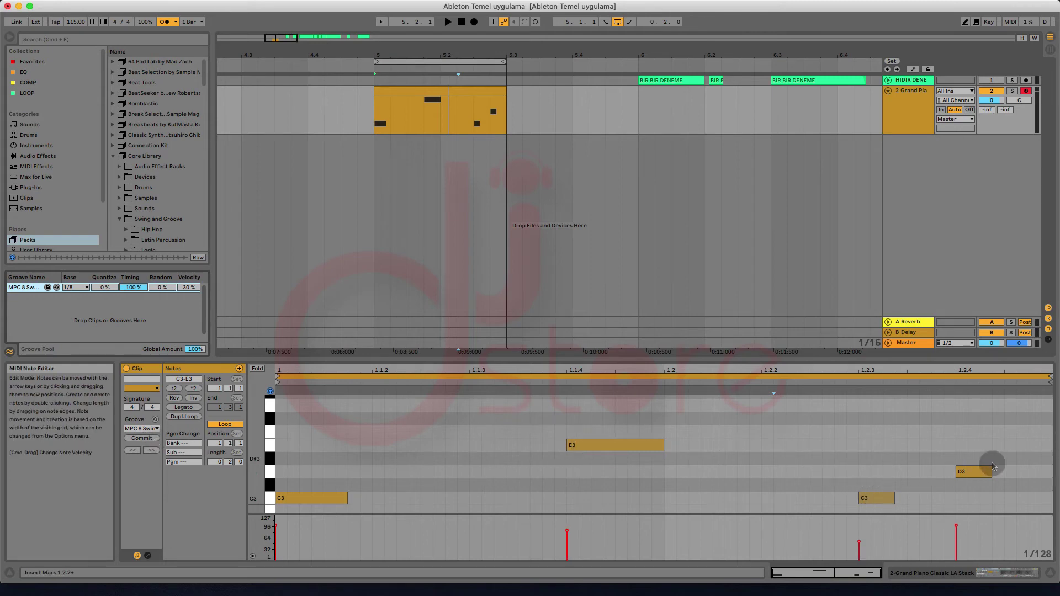
# Commit the groove to the piano clip's notes and play the loop with the metronome off
pyautogui.click(138, 439)
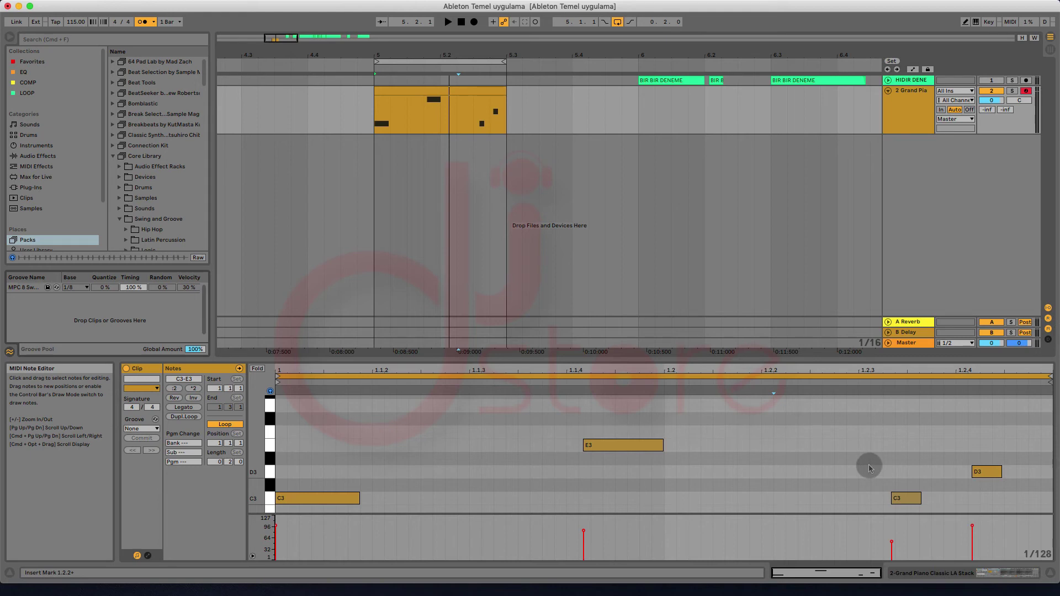
pyautogui.press('space')
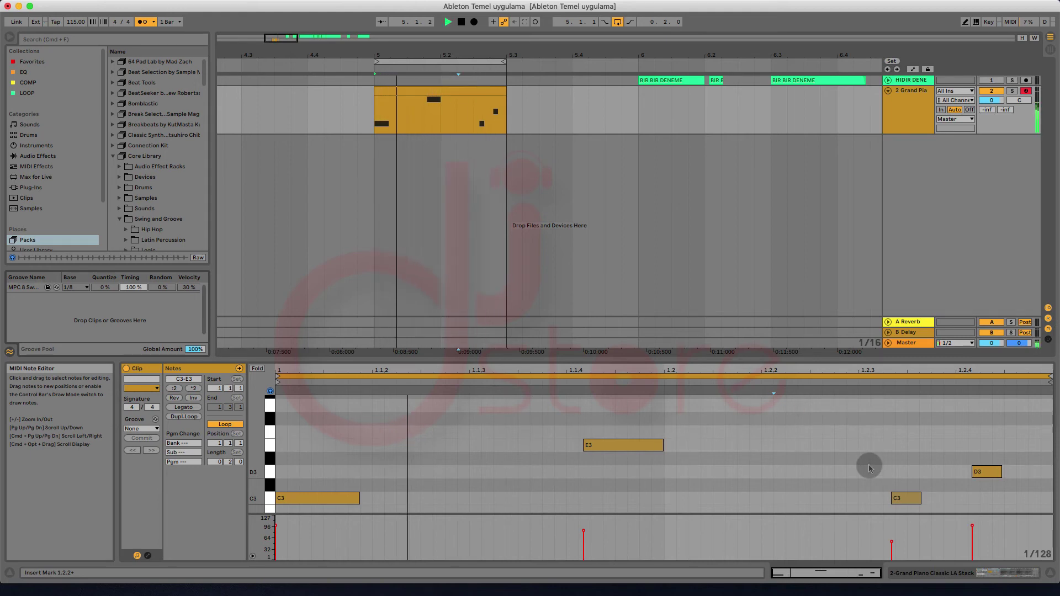
pyautogui.click(142, 21)
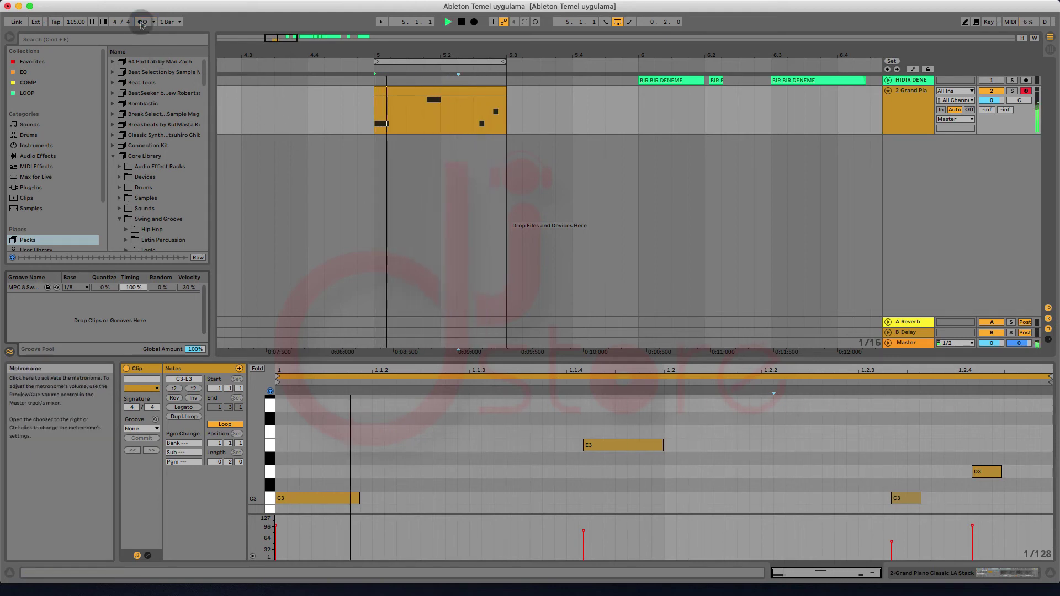
# Add the fand_RetroDrum_05_112 loop from the Samplestar sample folder to a new audio track, starting at bar 5
pyautogui.scroll(-3, 47, 174)
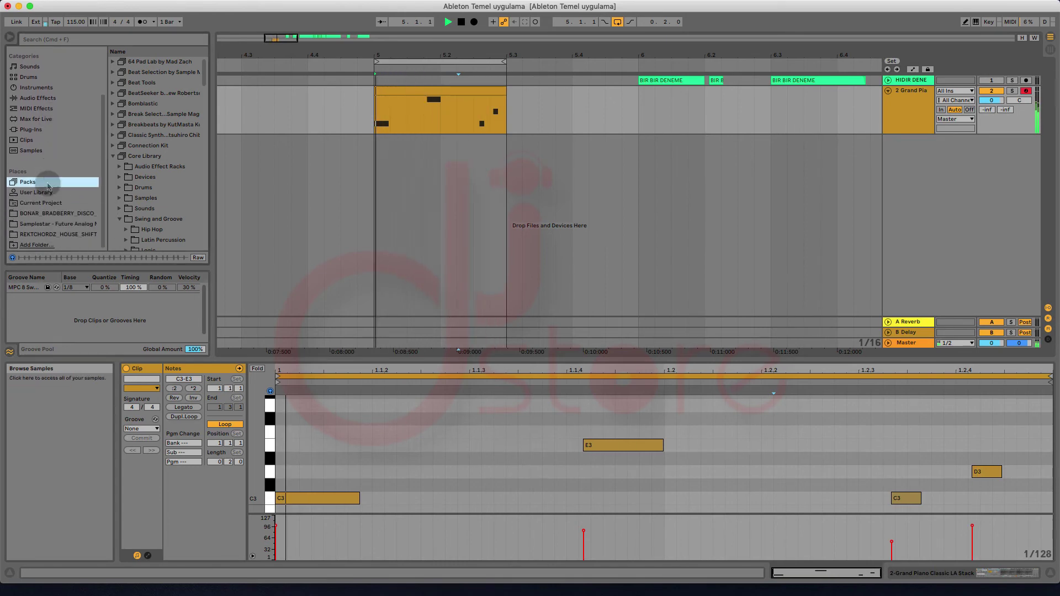
pyautogui.click(48, 223)
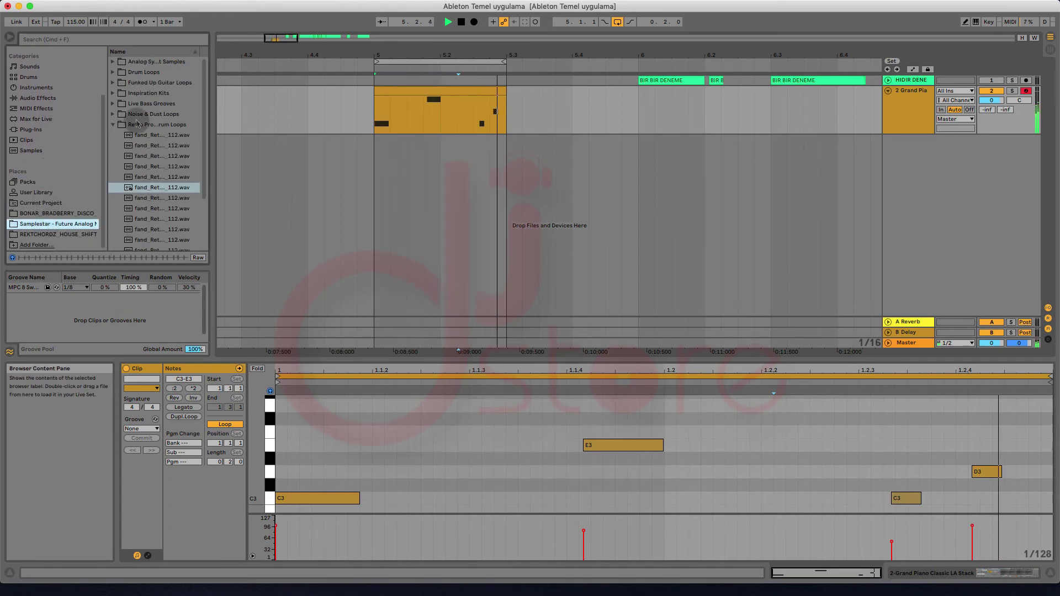
pyautogui.click(115, 125)
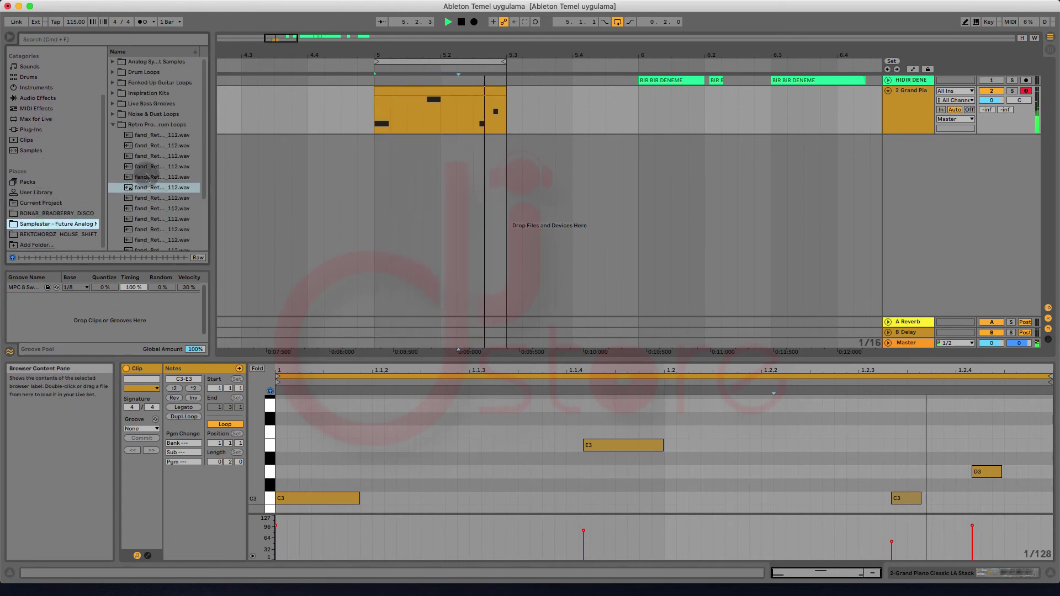
pyautogui.moveTo(145, 180); pyautogui.dragTo(375, 172)
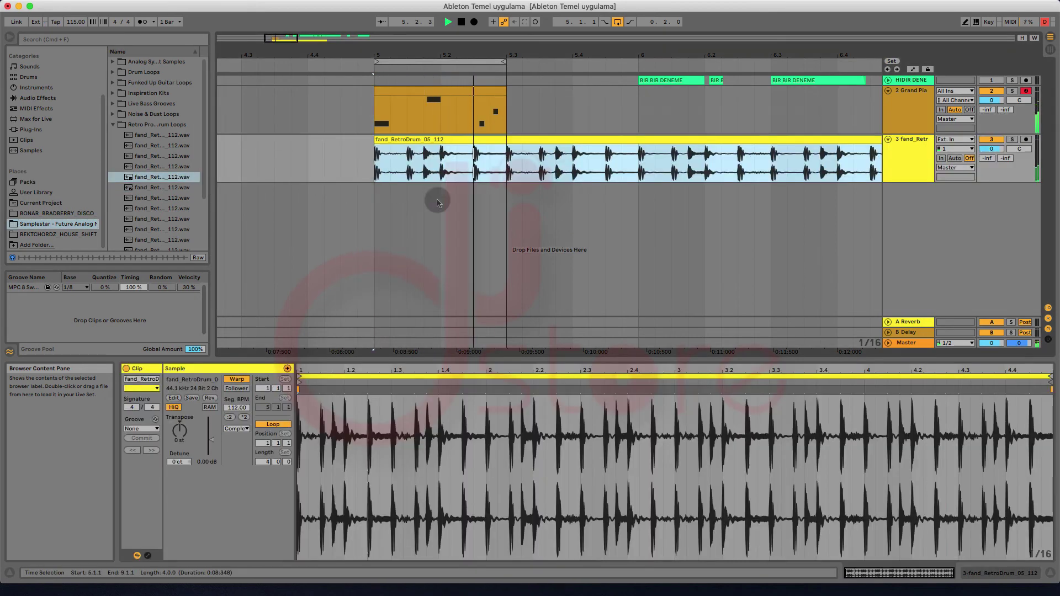
# Lower the drum loop track's volume to about -8 dB in the Session View mixer, return to the arrangement and stop playback
pyautogui.moveTo(470, 48); pyautogui.dragTo(365, 22)
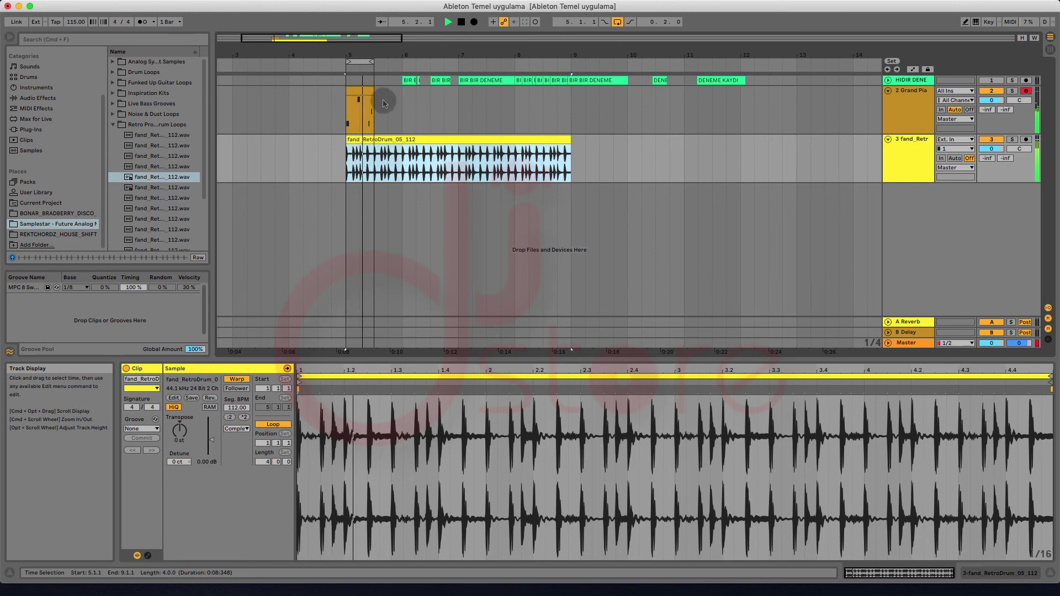
pyautogui.click(421, 139)
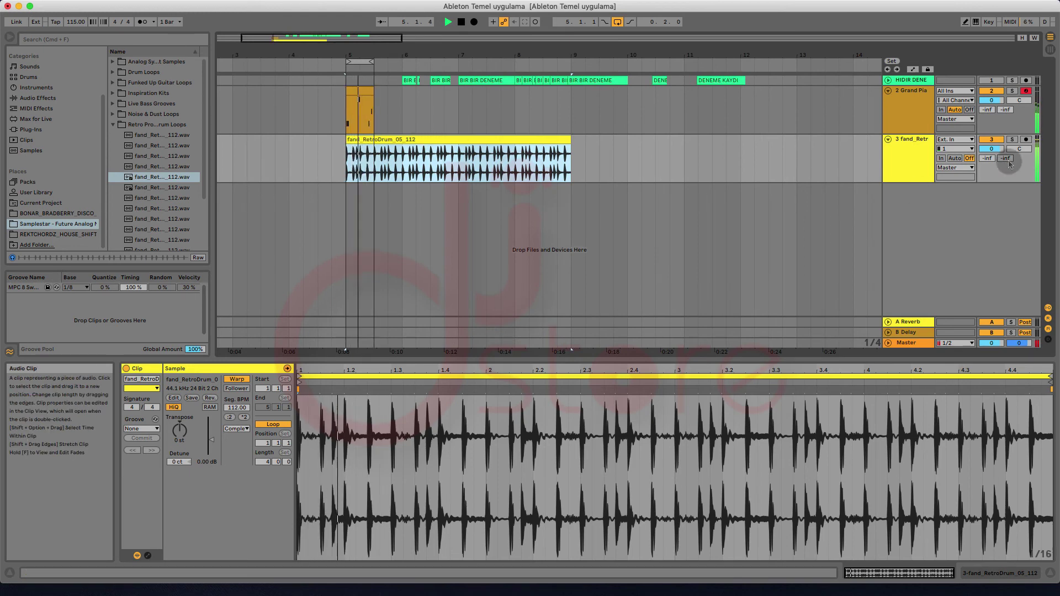
pyautogui.click(911, 160)
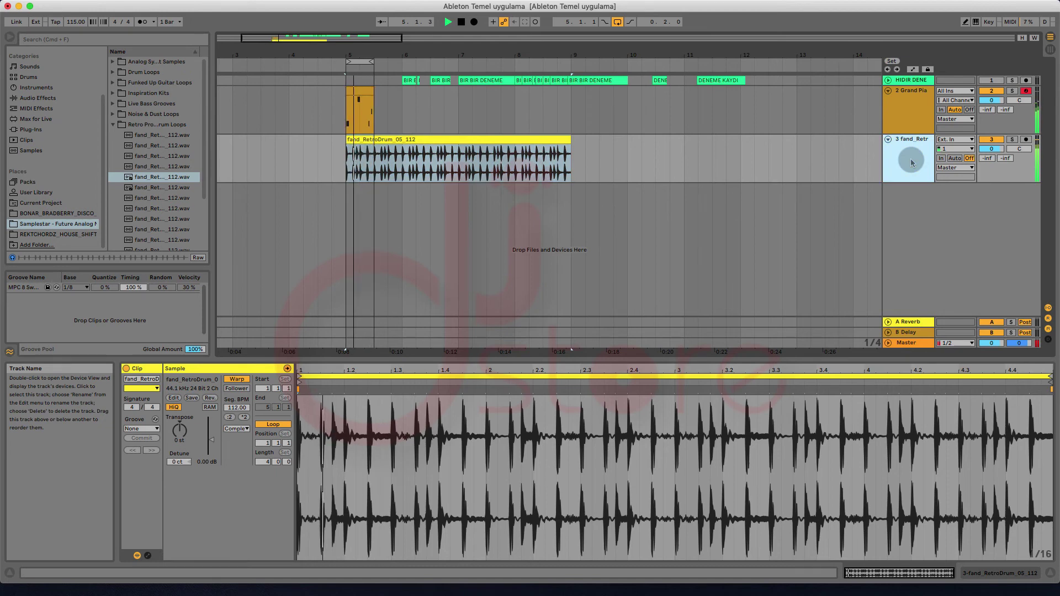
pyautogui.press('Tab')
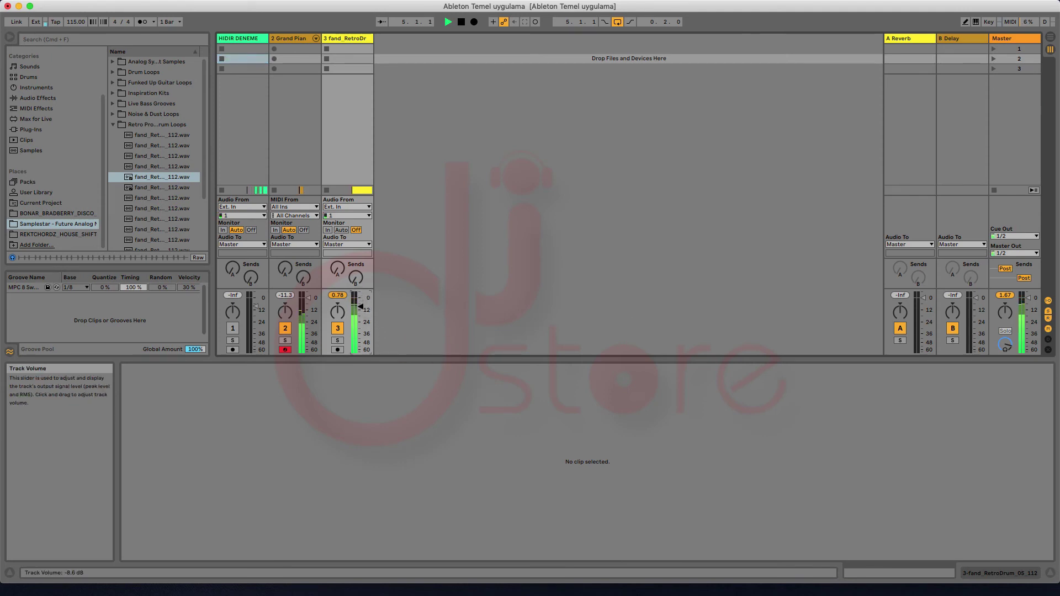
pyautogui.press('Tab')
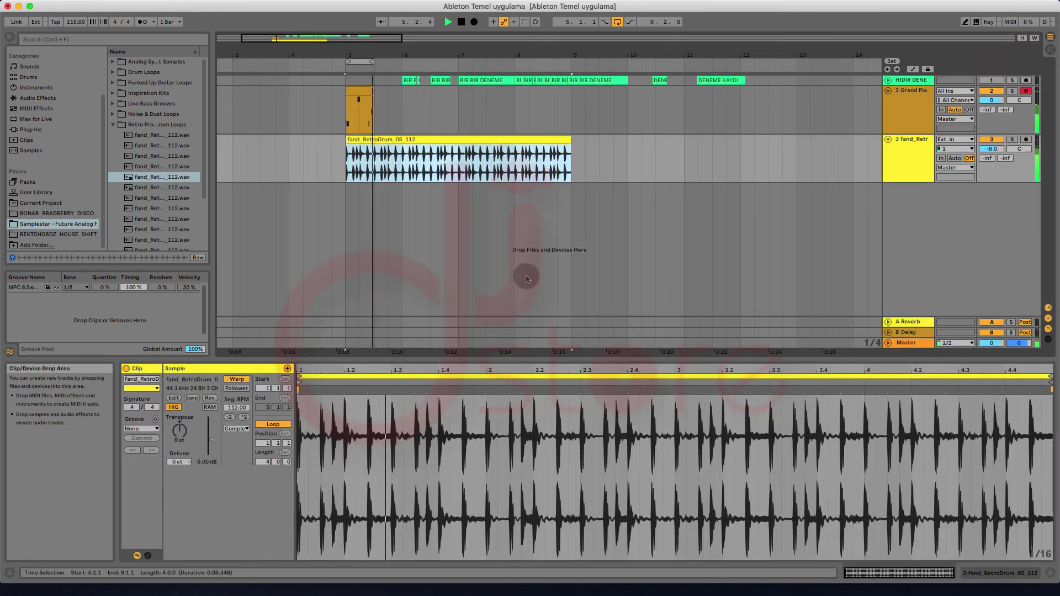
pyautogui.press('space')
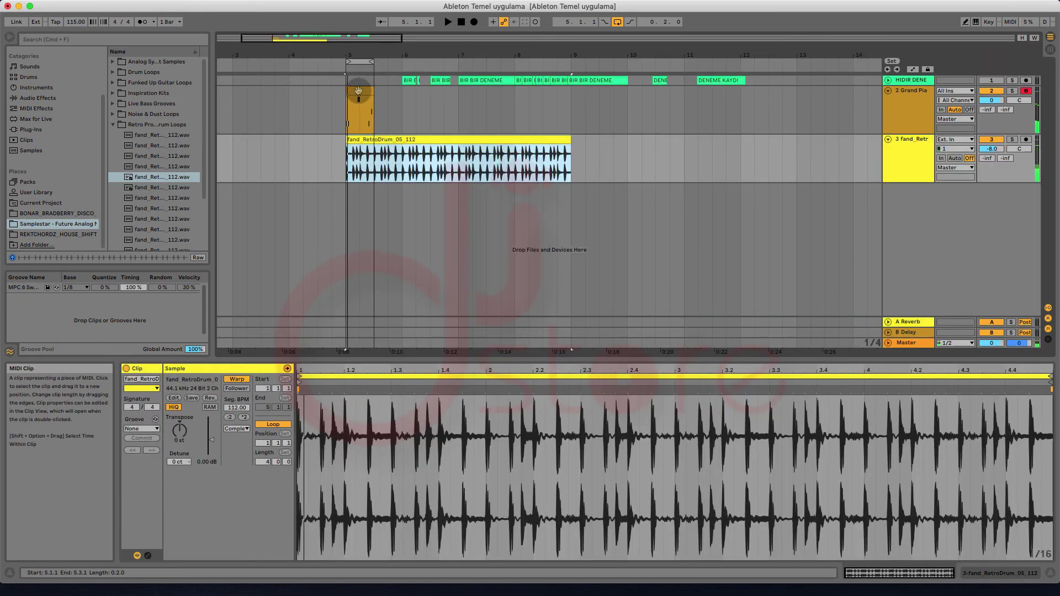
# Copy the piano clip to 5.3.1 and duplicate the copy six times, filling the track up to 9.1.1
pyautogui.click(358, 90)
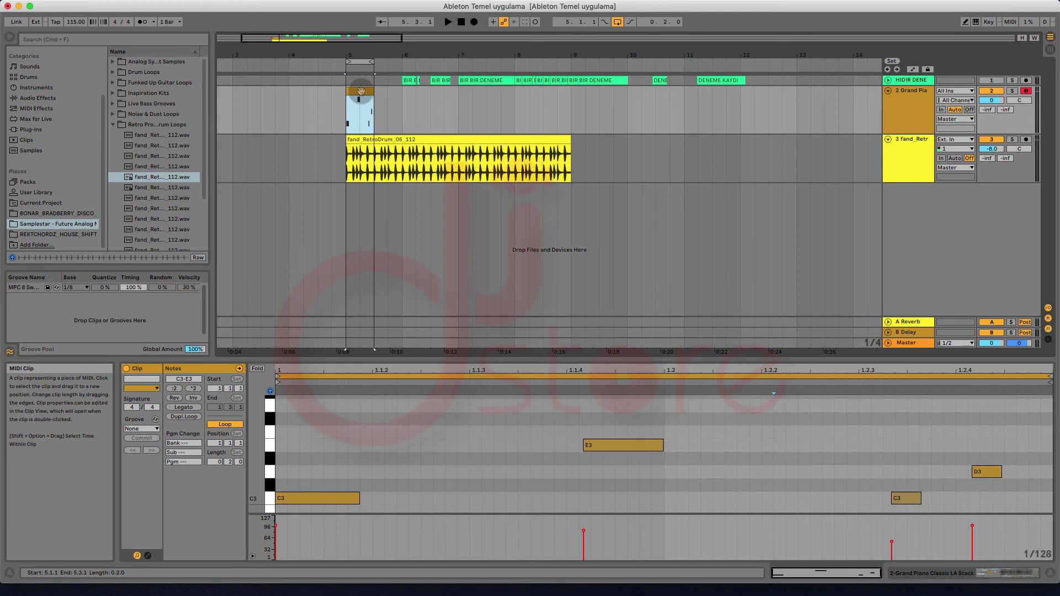
pyautogui.moveTo(361, 90); pyautogui.dragTo(390, 90)
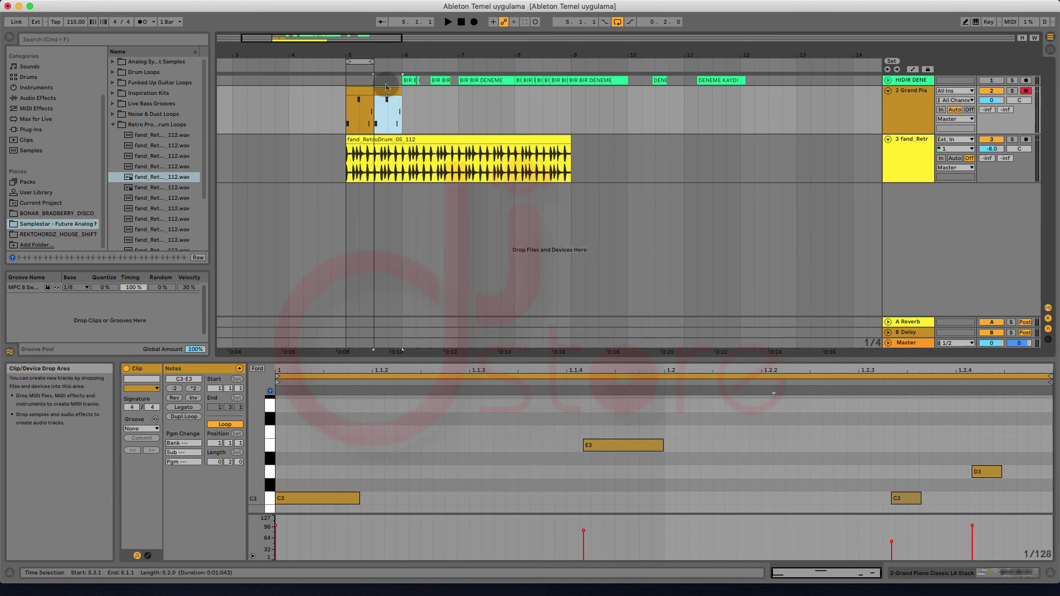
pyautogui.click(383, 90)
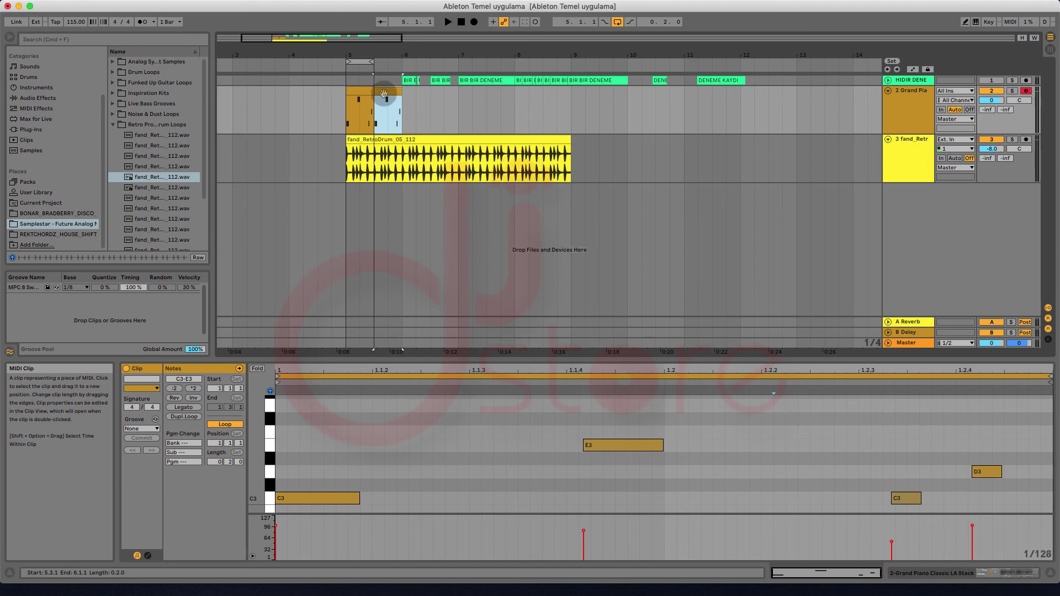
pyautogui.press('super+d')
pyautogui.press('super+d')
pyautogui.press('super+d')
pyautogui.press('super+d')
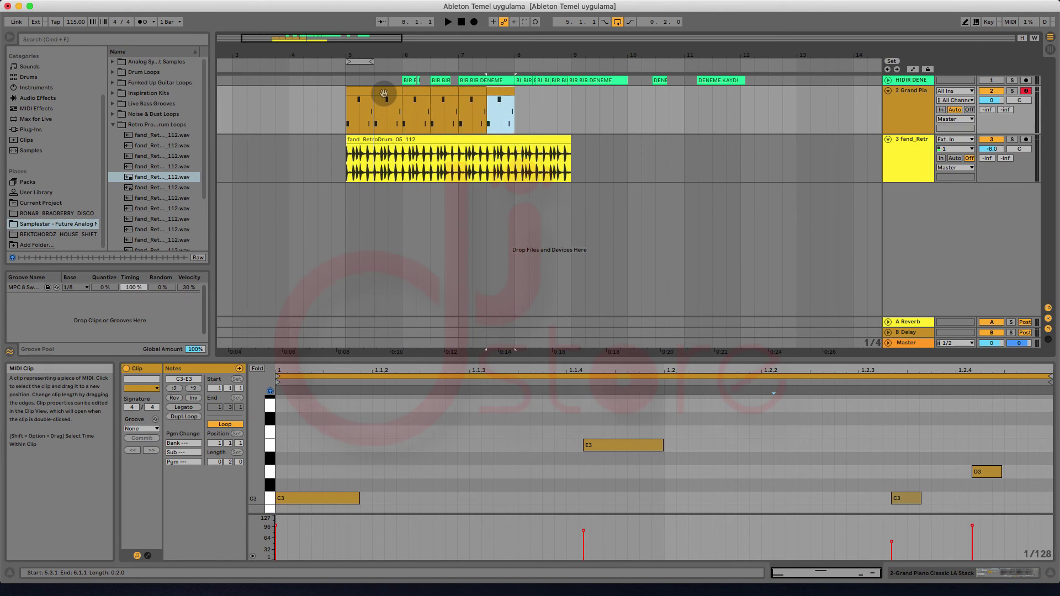
pyautogui.press('super+d')
pyautogui.press('super+d')
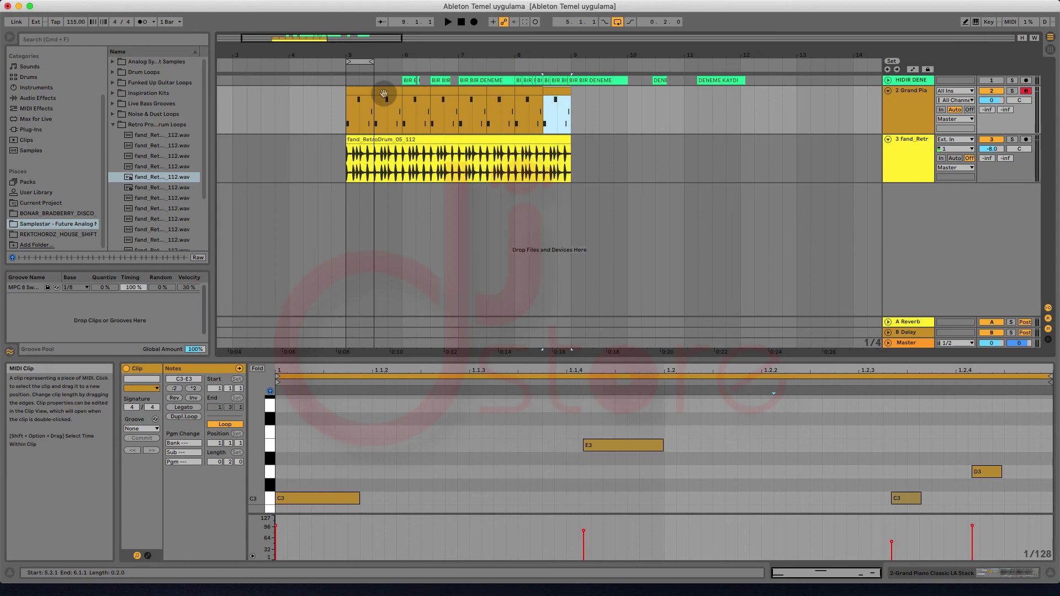
# Undo the last two clip duplications and delete the piano clip at 7.3.1
pyautogui.press('super+z')
pyautogui.press('super+z')
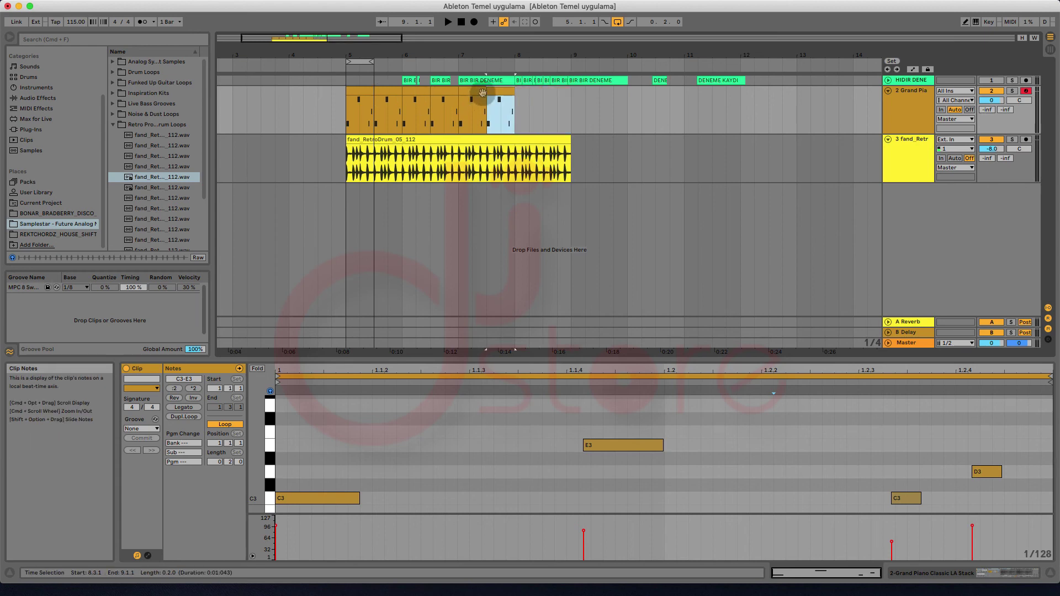
pyautogui.click(500, 93)
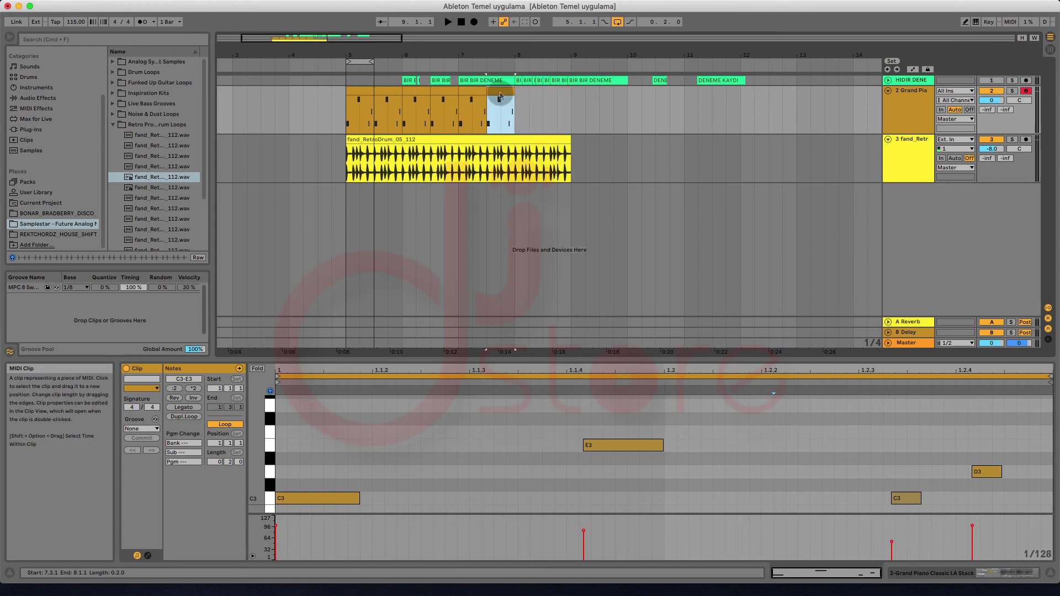
pyautogui.press('Delete')
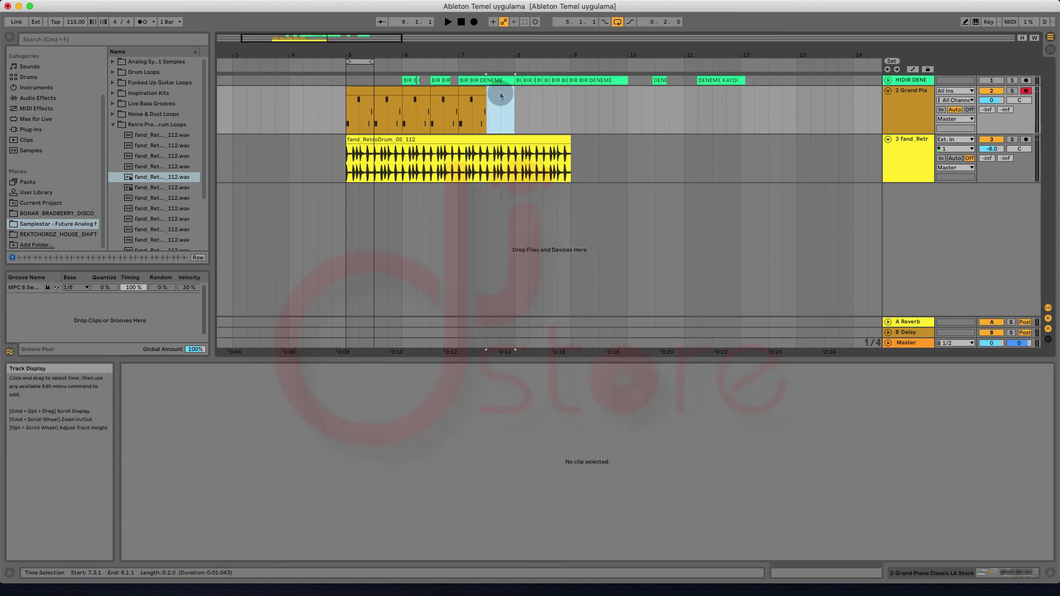
# Copy the piano clip at 6.3.1 to 8.3.1 and extend the arrangement loop from 5.1.1 to 9.1.1
pyautogui.click(438, 90)
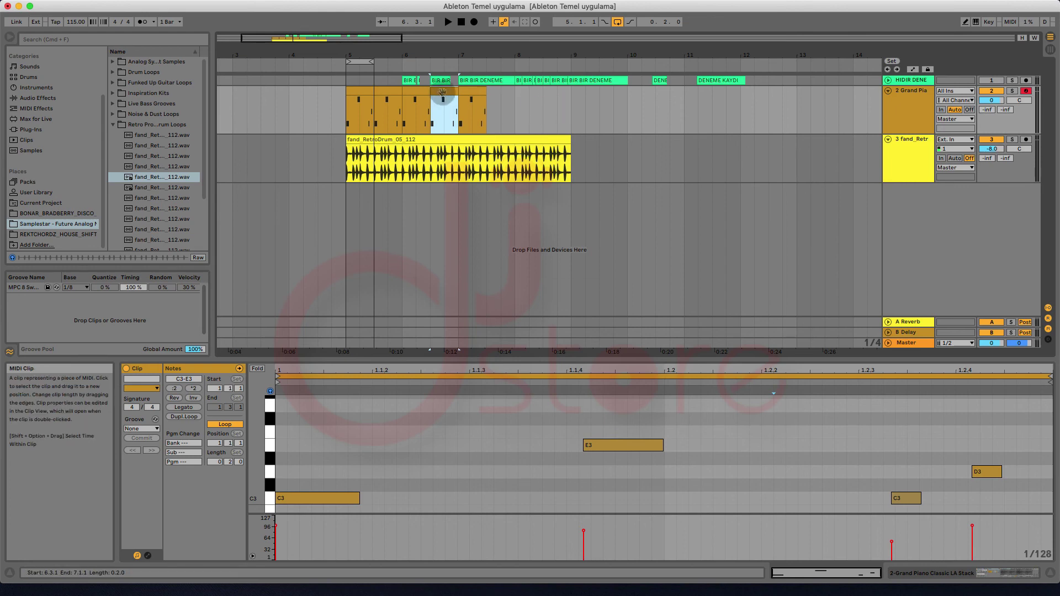
pyautogui.moveTo(442, 91); pyautogui.dragTo(555, 93)
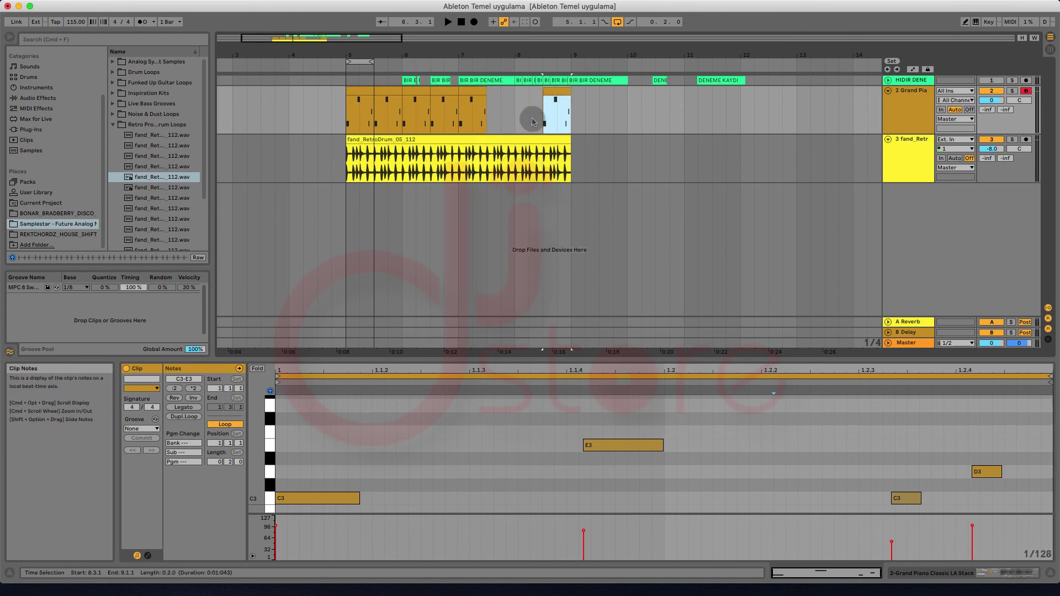
pyautogui.moveTo(373, 61); pyautogui.dragTo(571, 60)
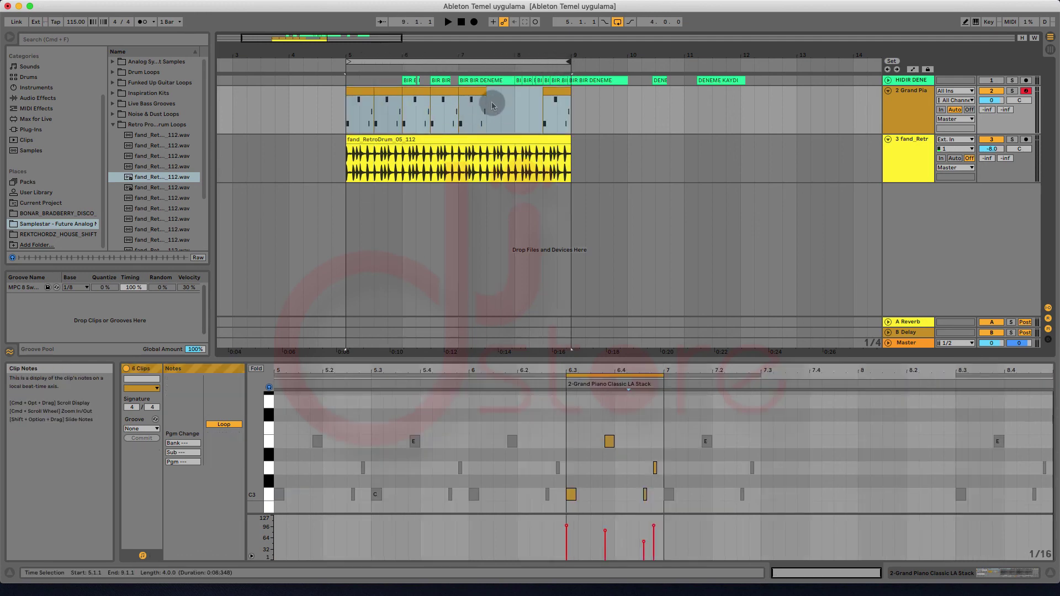
# Remove the piano clip at 8.3.1 and paste a copy of the 5.3.1 clip in its place
pyautogui.click(556, 91)
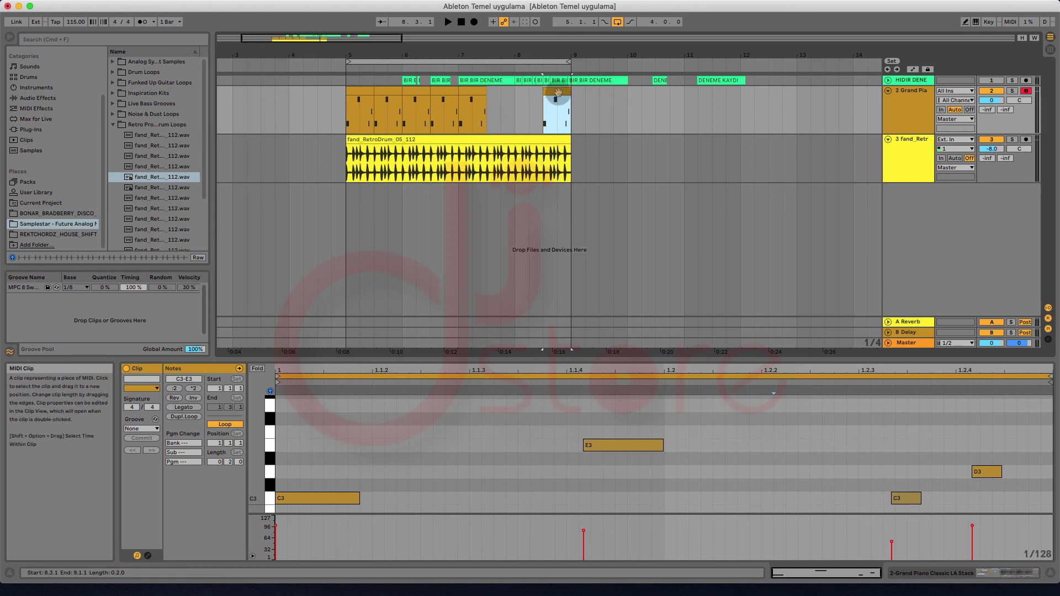
pyautogui.moveTo(555, 91); pyautogui.dragTo(387, 90)
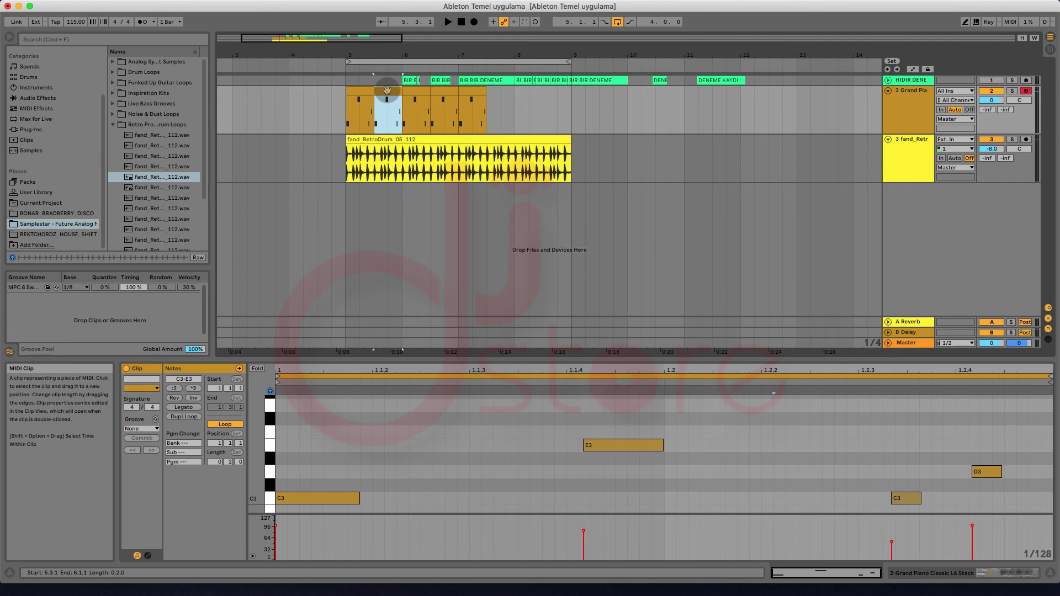
pyautogui.click(543, 125)
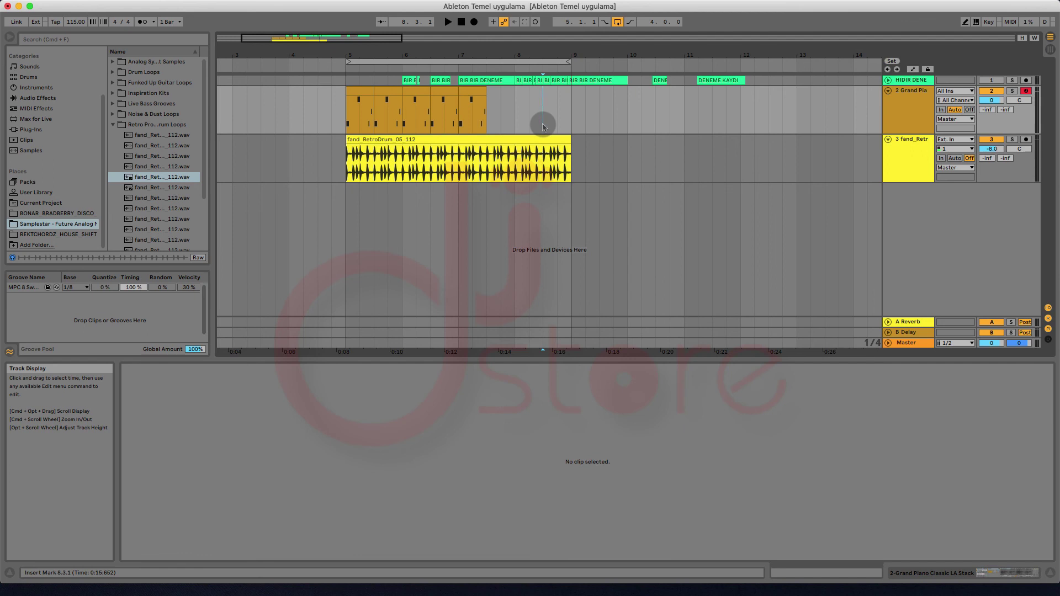
pyautogui.press('super+v')
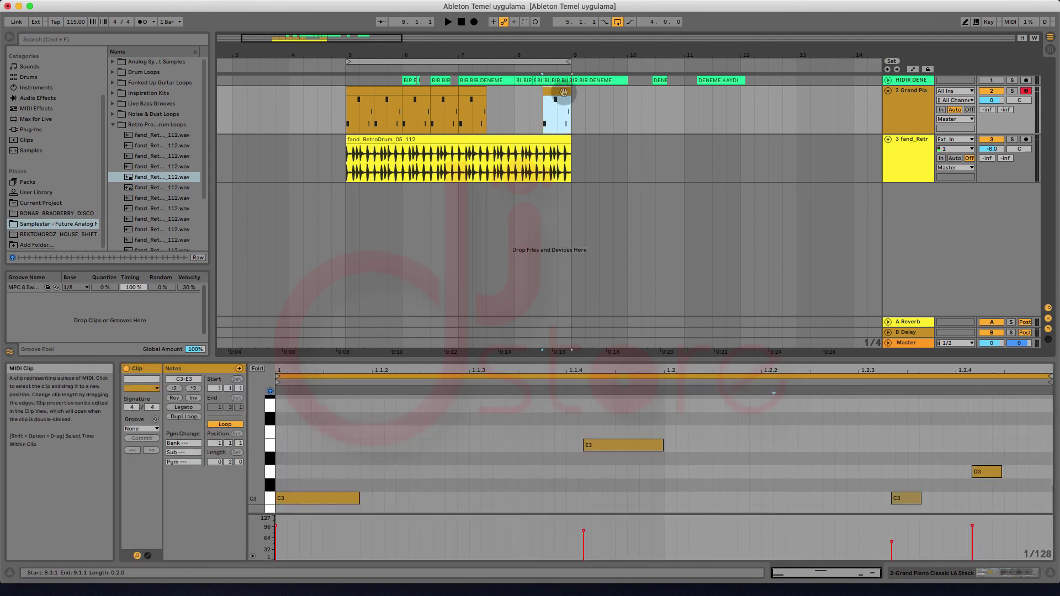
# Delete the piano clip at 8.3.1 and place a copy of the clip at 5.3.1 there
pyautogui.moveTo(496, 69); pyautogui.dragTo(369, 64)
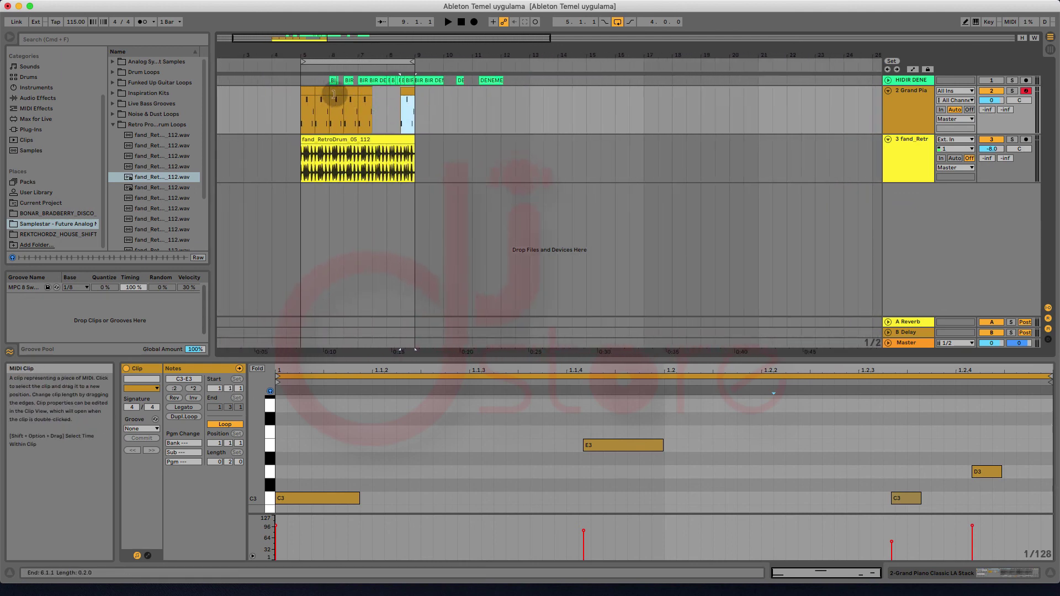
pyautogui.moveTo(397, 53); pyautogui.dragTo(323, 52)
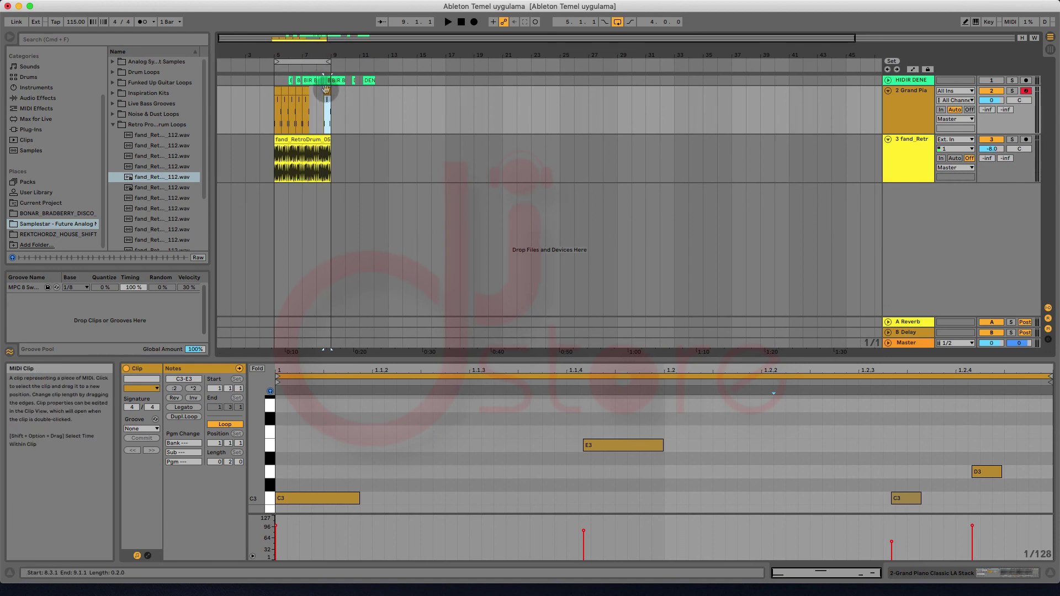
pyautogui.press('Delete')
pyautogui.moveTo(284, 92); pyautogui.dragTo(327, 97)
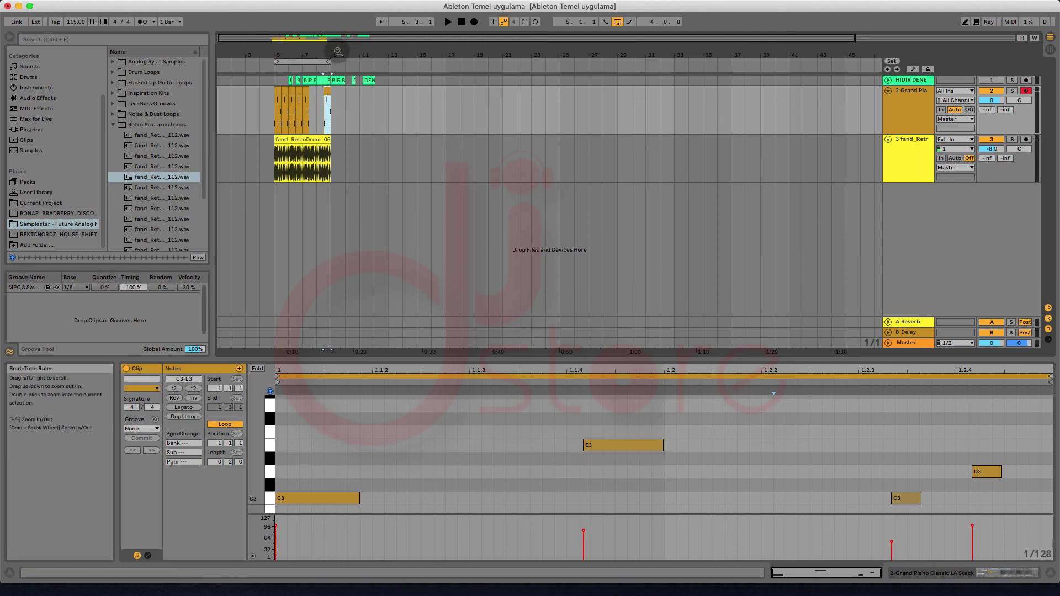
# Paste the piano clip far along its track at 57.1.1 and cut it out again
pyautogui.moveTo(336, 54); pyautogui.dragTo(313, 51)
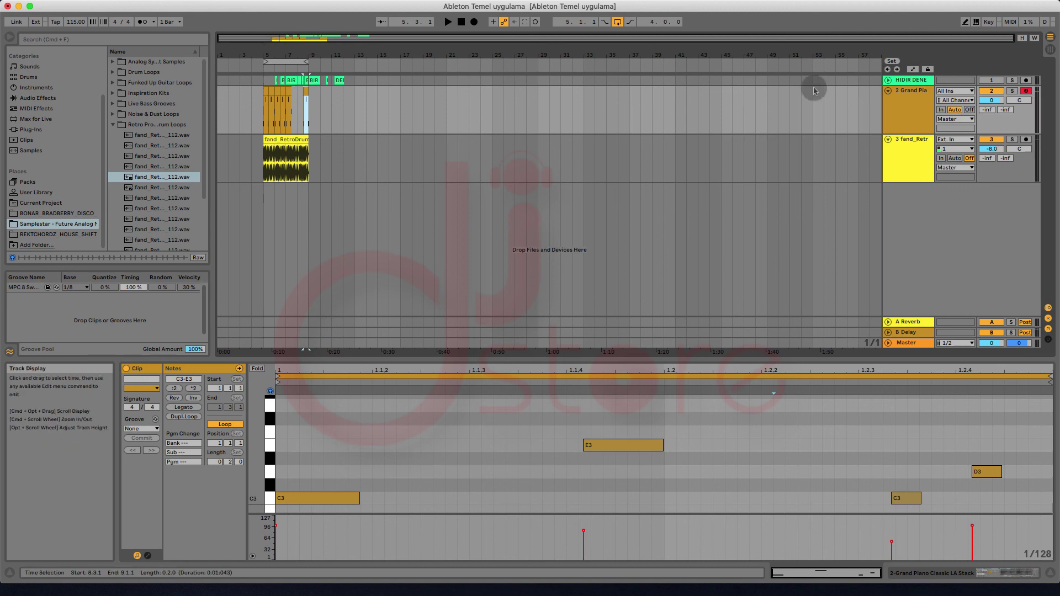
pyautogui.click(860, 116)
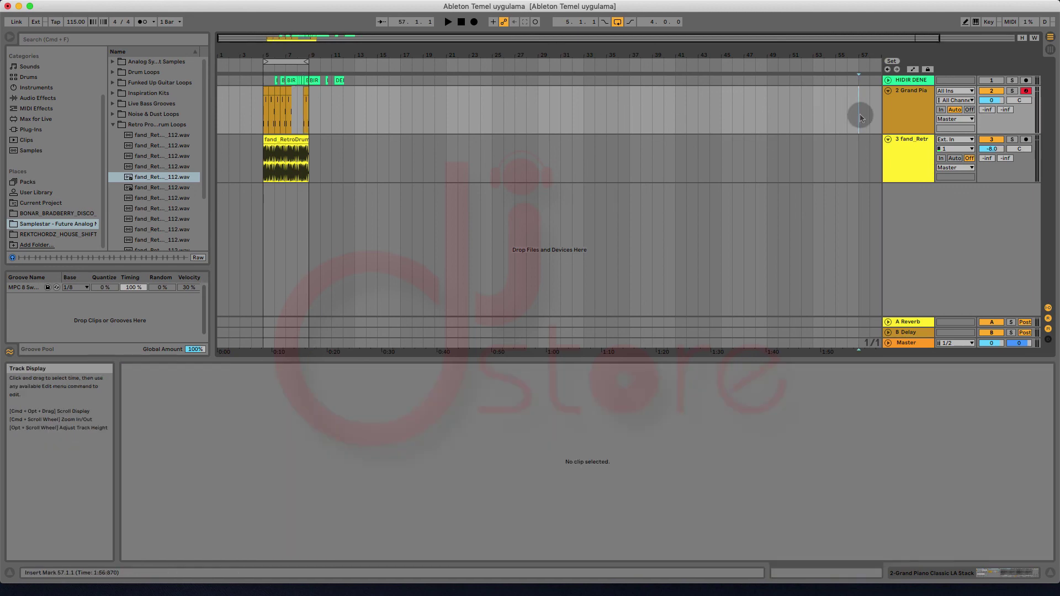
pyautogui.press('super+v')
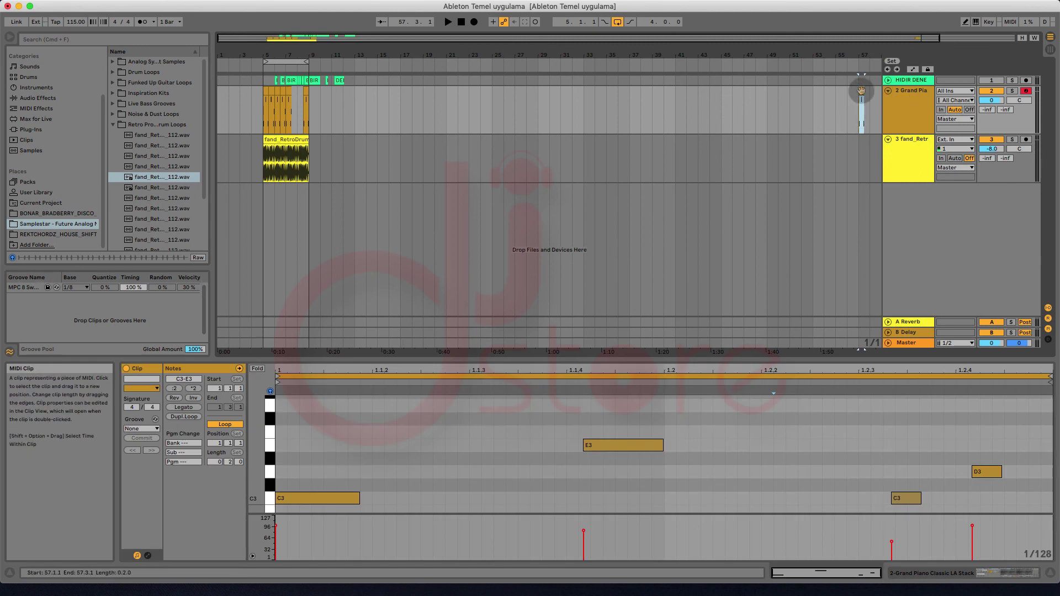
pyautogui.press('super+x')
# Select the first piano clip at 5.1.1 to show its notes in the clip view
pyautogui.click(296, 112)
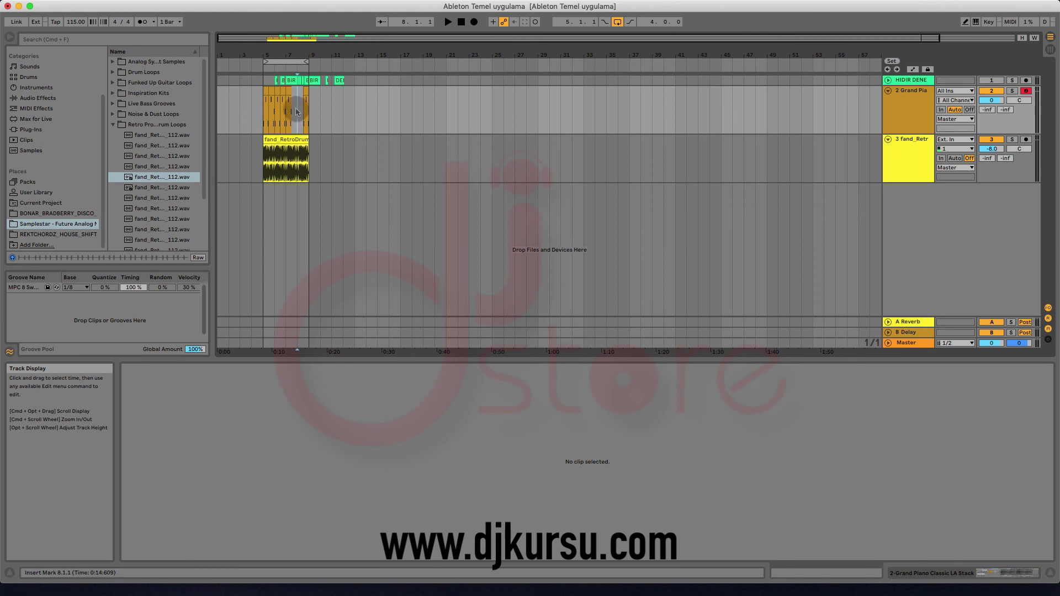
pyautogui.moveTo(282, 50); pyautogui.dragTo(313, 52)
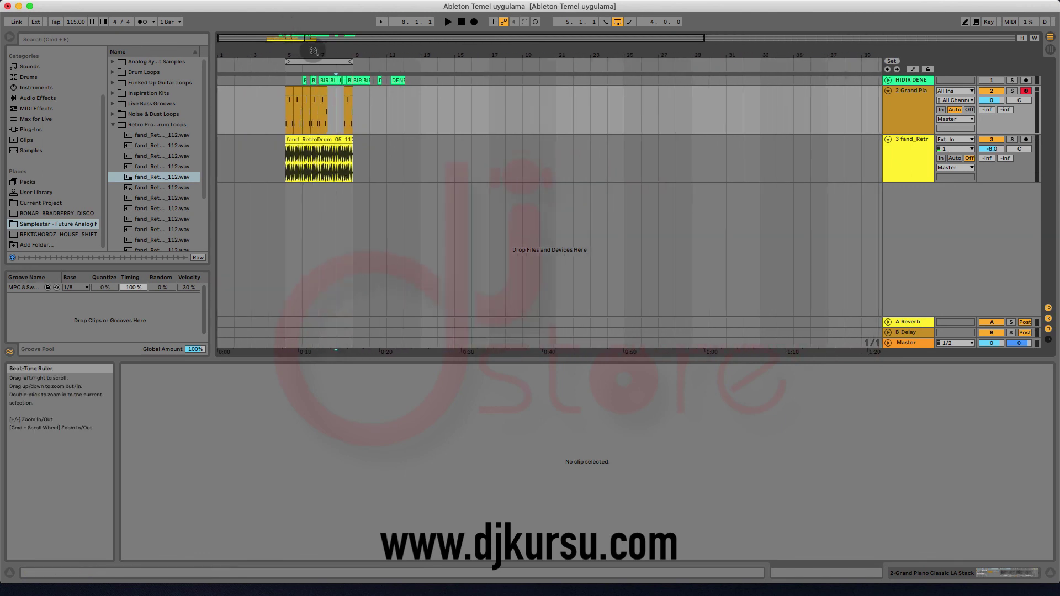
pyautogui.click(290, 103)
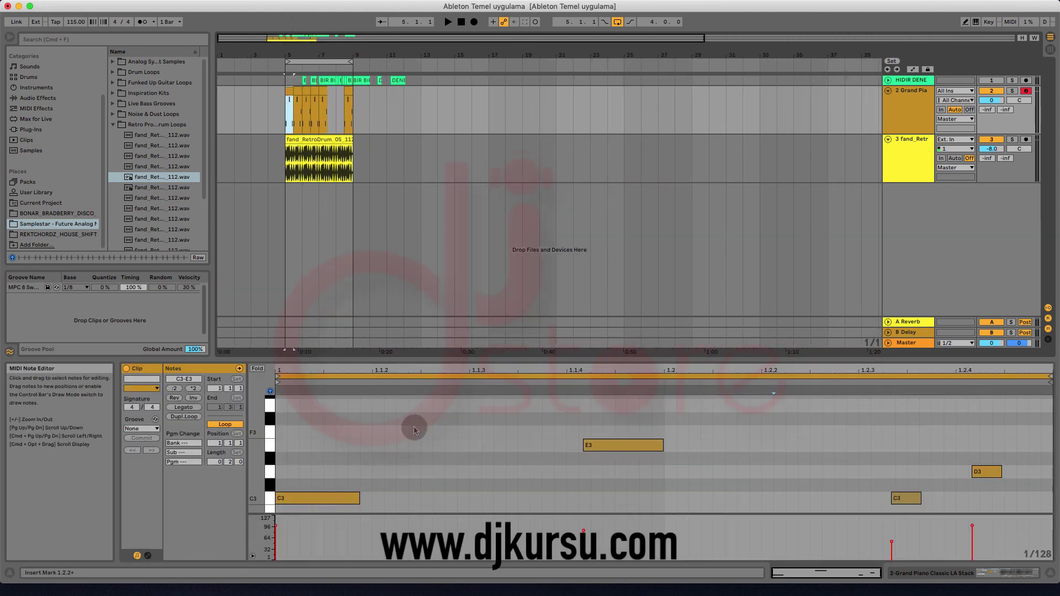